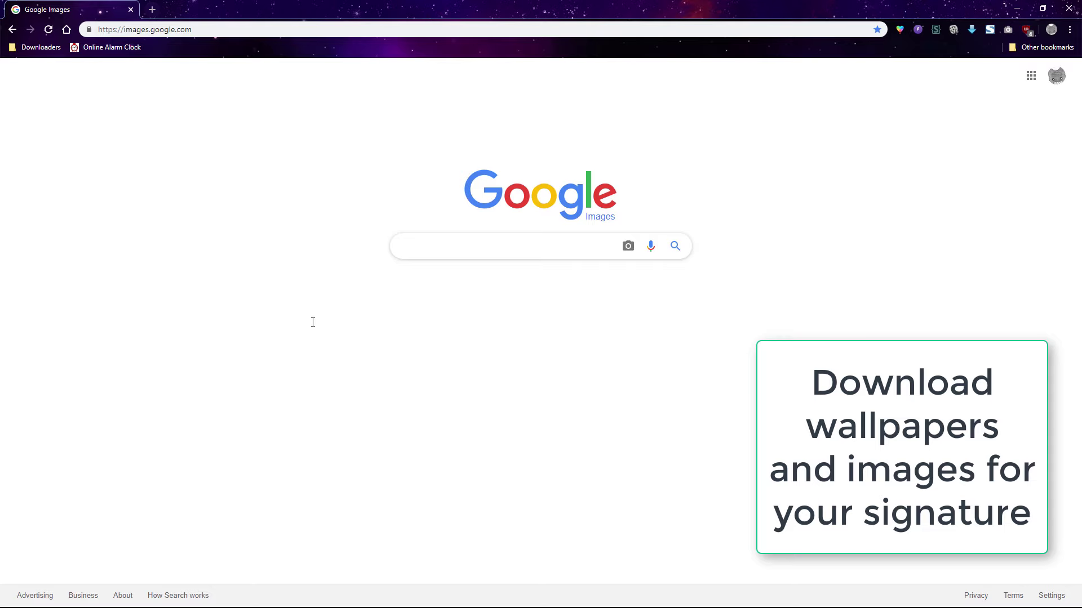
# Search Google Images for 'persona 5 wallpaper'
pyautogui.write('persona ')
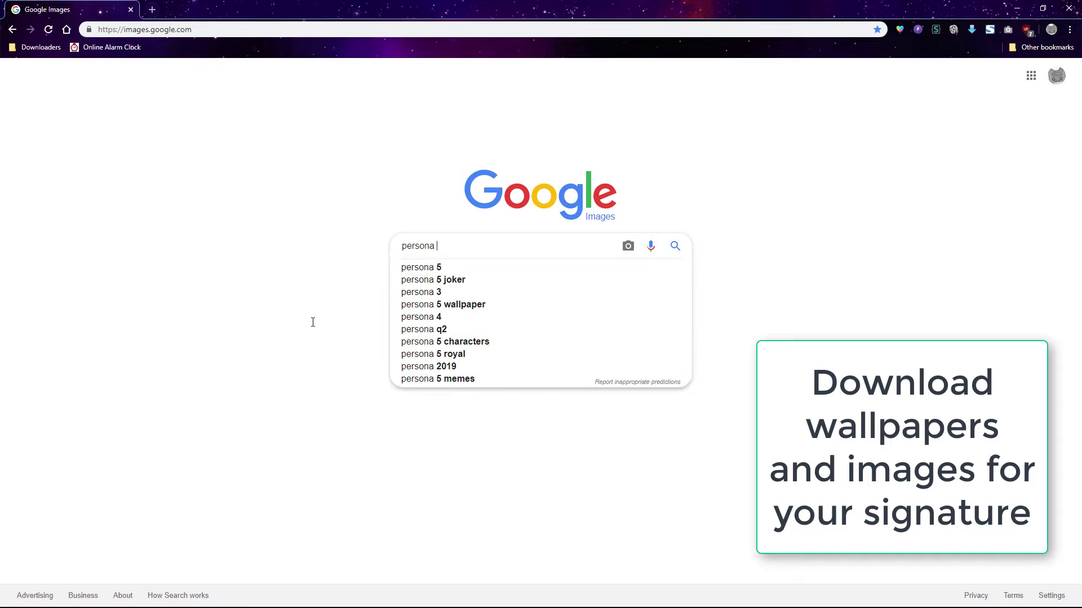
pyautogui.write('5 wallpaper')
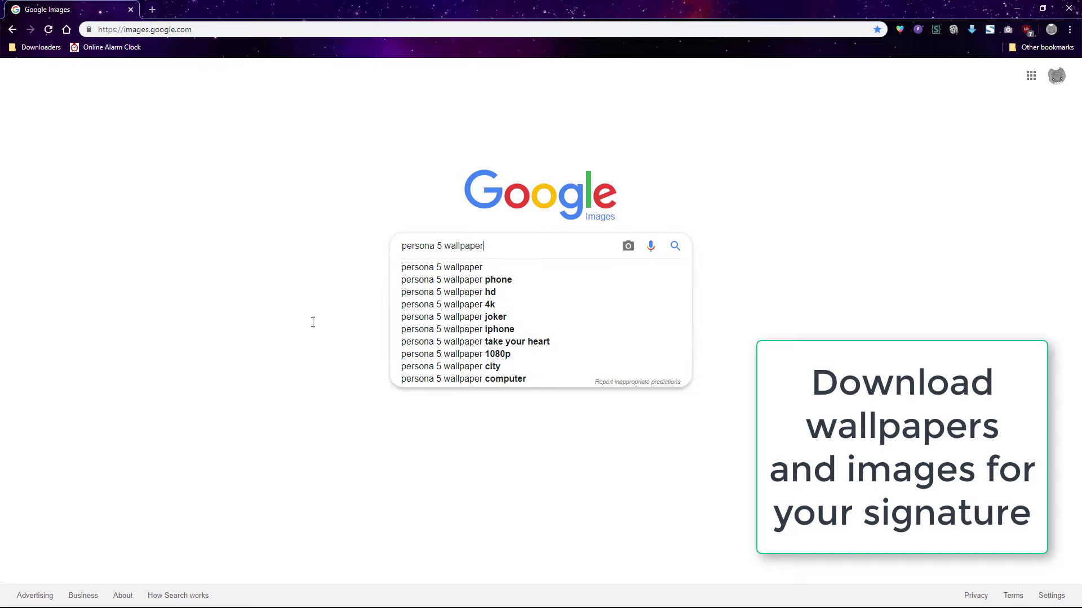
pyautogui.press('Return')
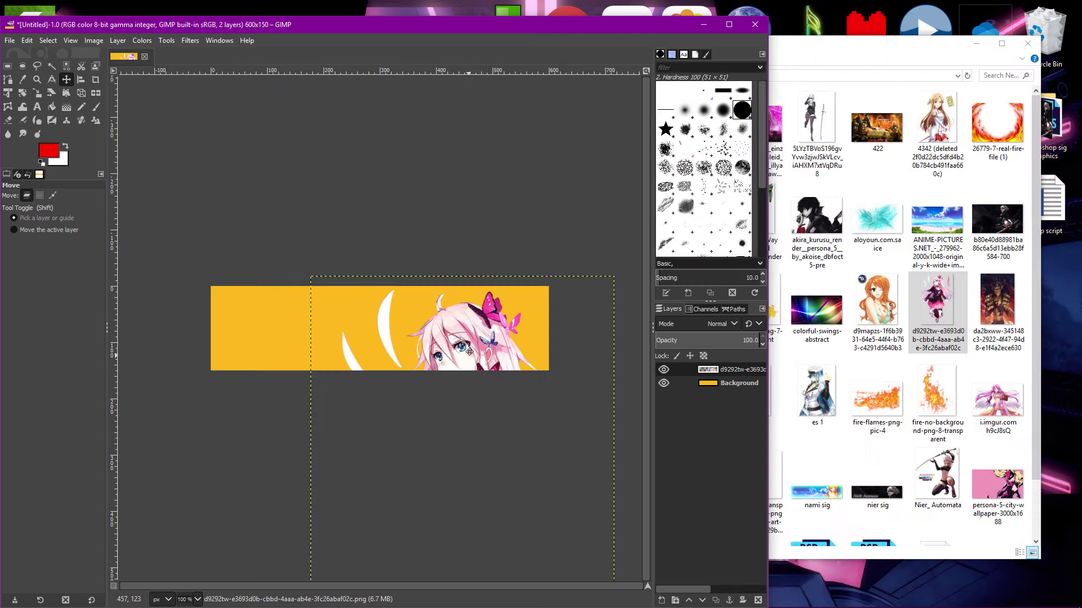
# Drag the pink-haired anime layer over the right part of the yellow banner
pyautogui.moveTo(460, 339); pyautogui.dragTo(488, 321)
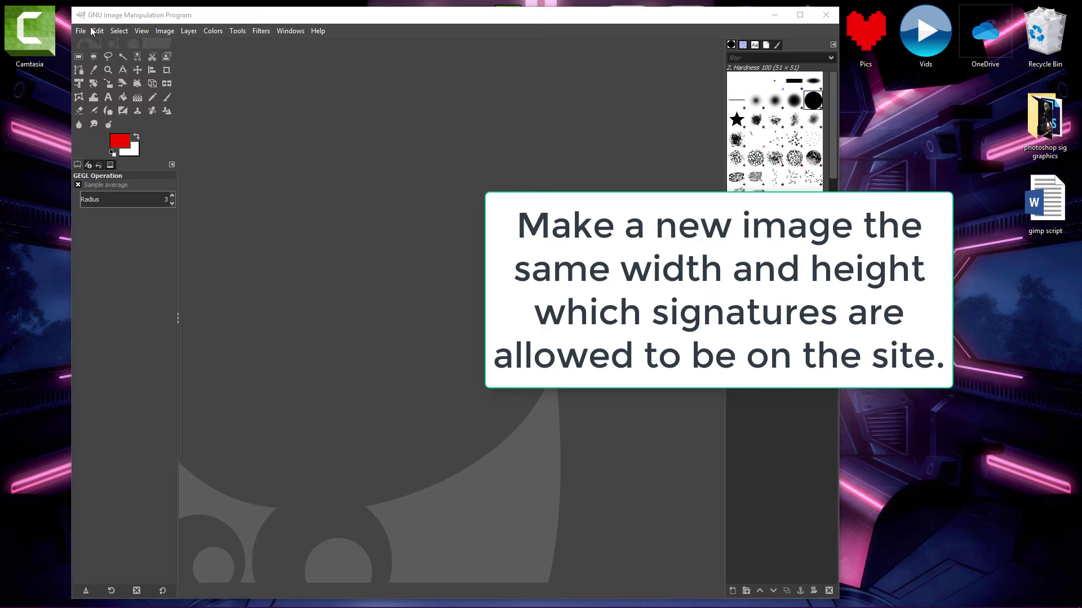
# Create a new blank 600×150 pixel image from File > New
pyautogui.click(81, 31)
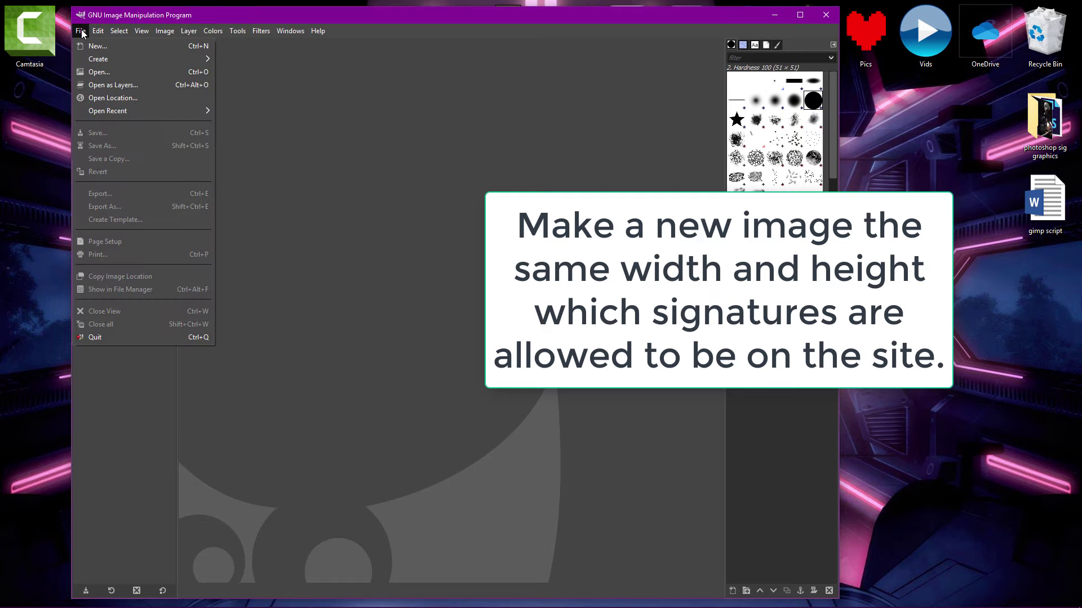
pyautogui.click(82, 32)
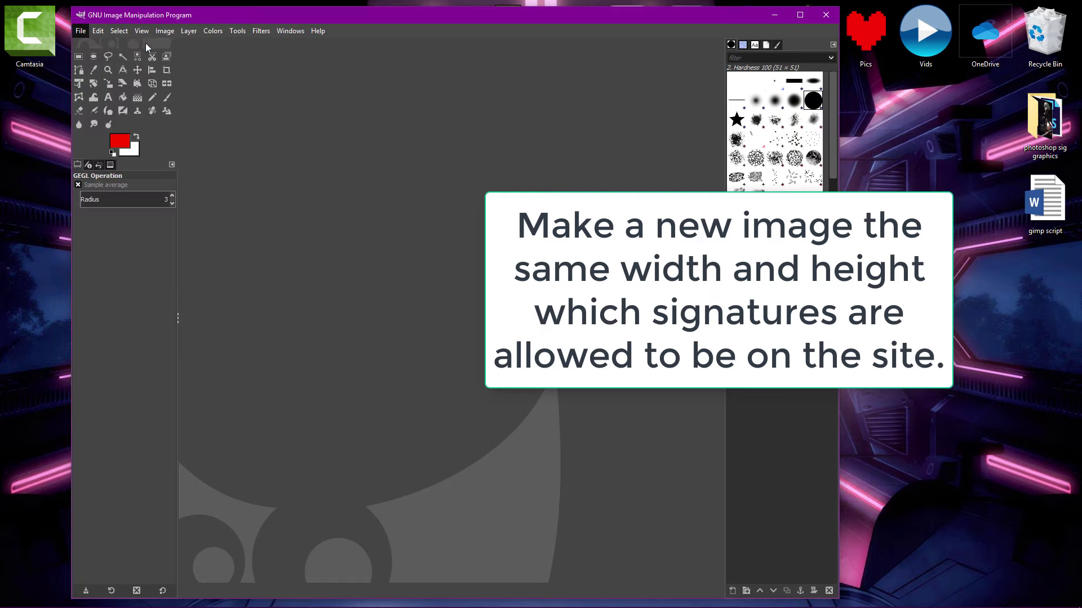
pyautogui.click(79, 34)
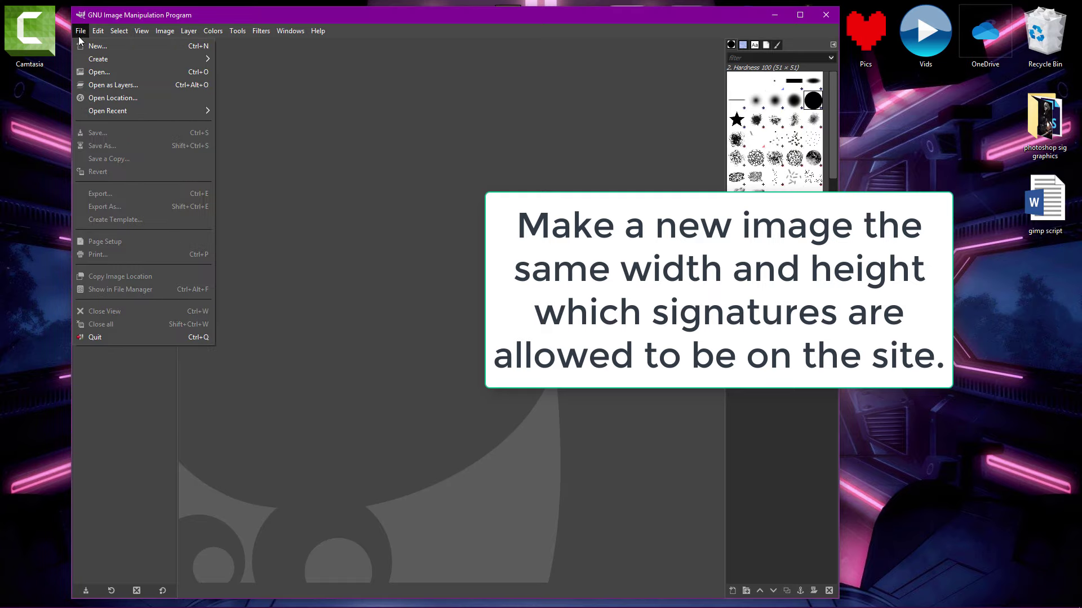
pyautogui.click(174, 46)
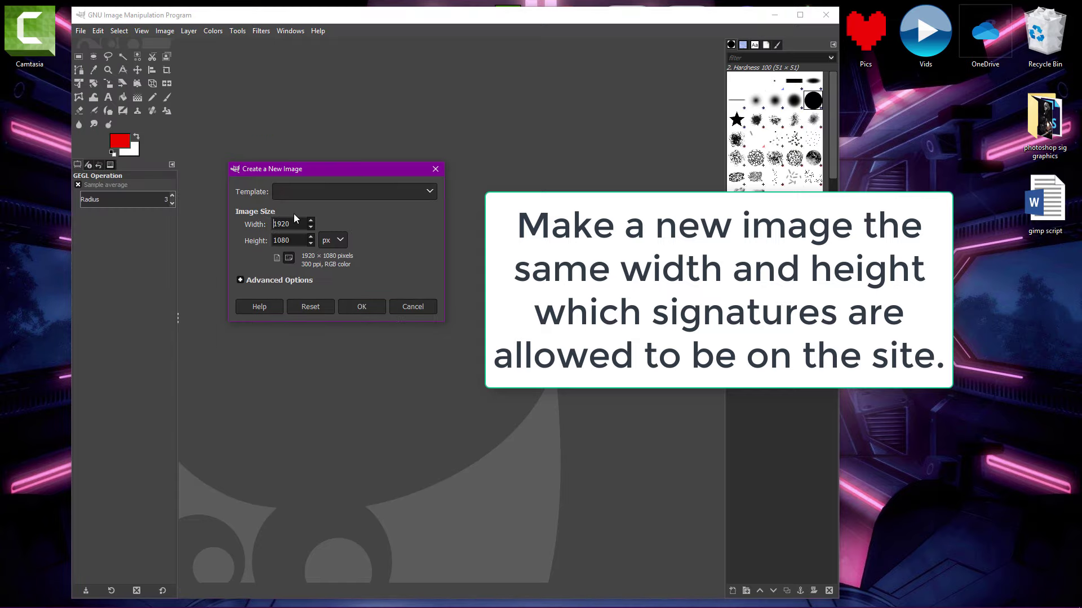
pyautogui.doubleClick(275, 224)
pyautogui.write('600')
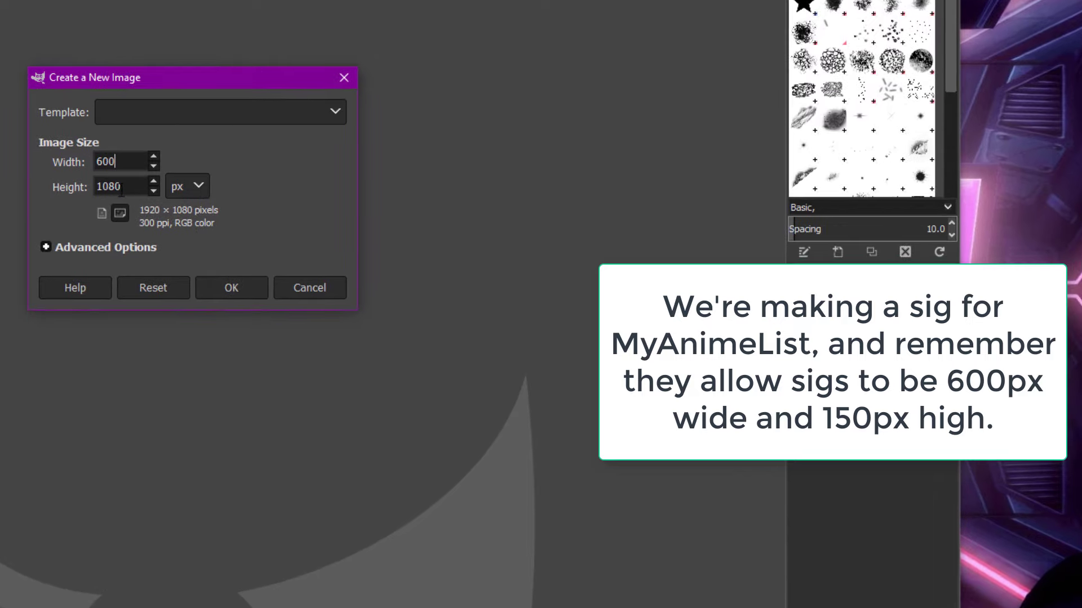
pyautogui.press('Tab')
pyautogui.write('15')
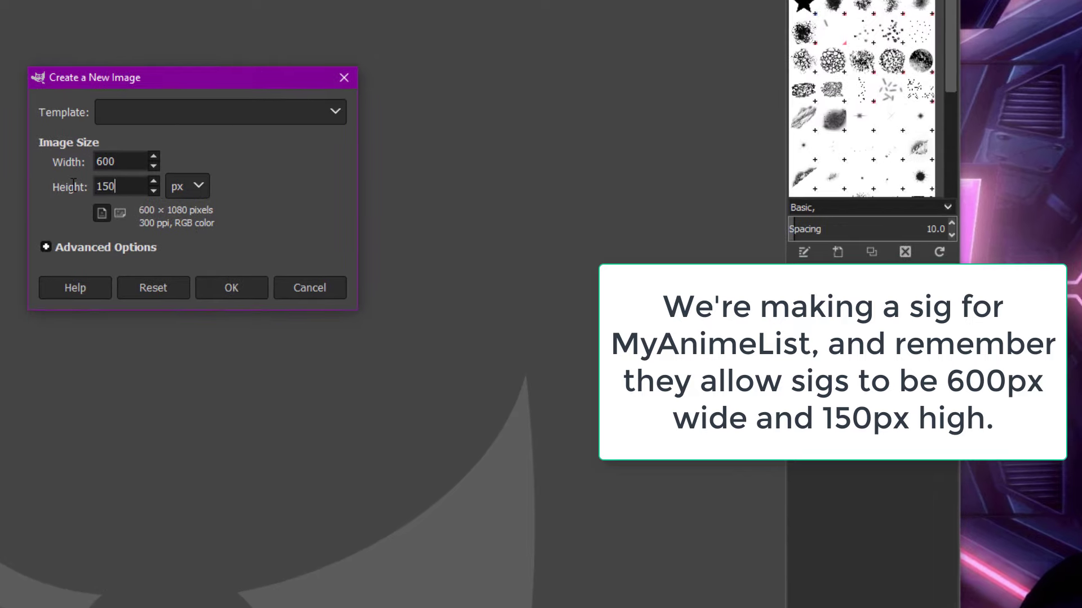
pyautogui.click(242, 298)
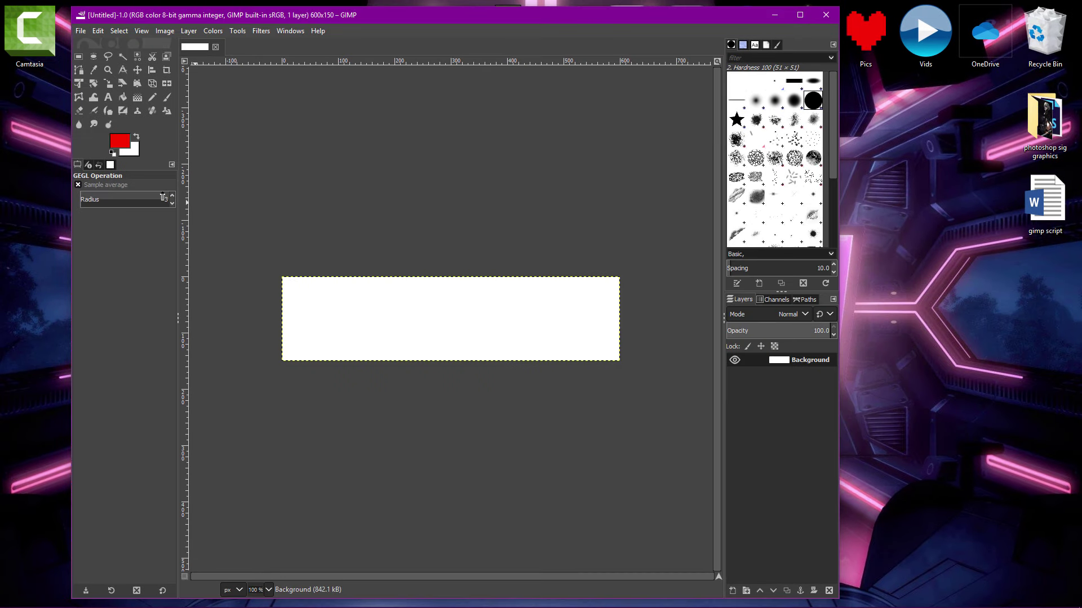
# Colorize the white background golden yellow with tint colour ffb200 and adjusted lightness
pyautogui.click(208, 33)
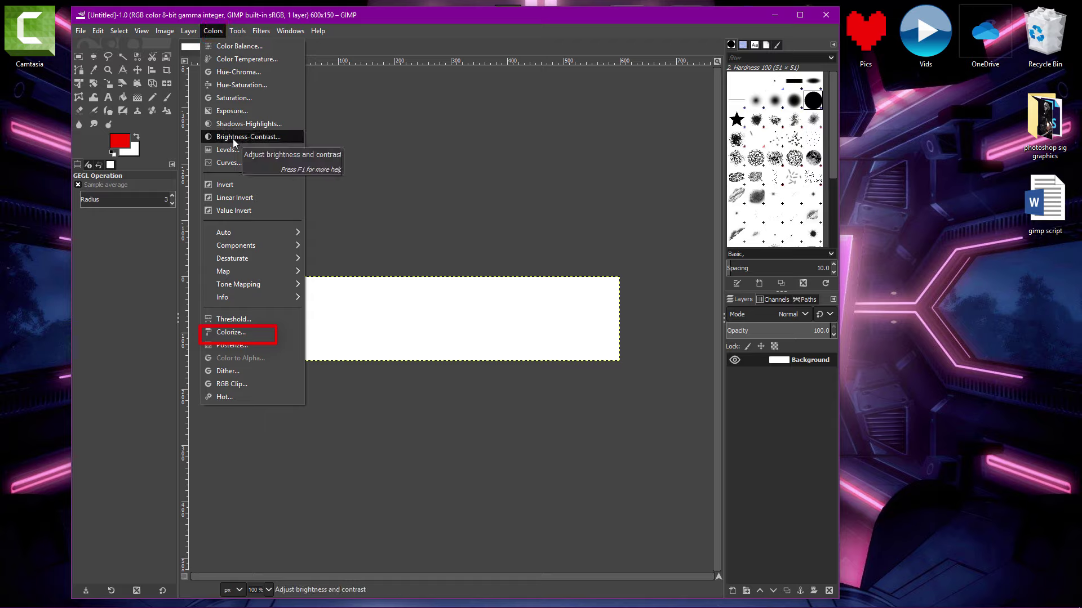
pyautogui.click(250, 337)
pyautogui.moveTo(286, 367); pyautogui.dragTo(282, 383)
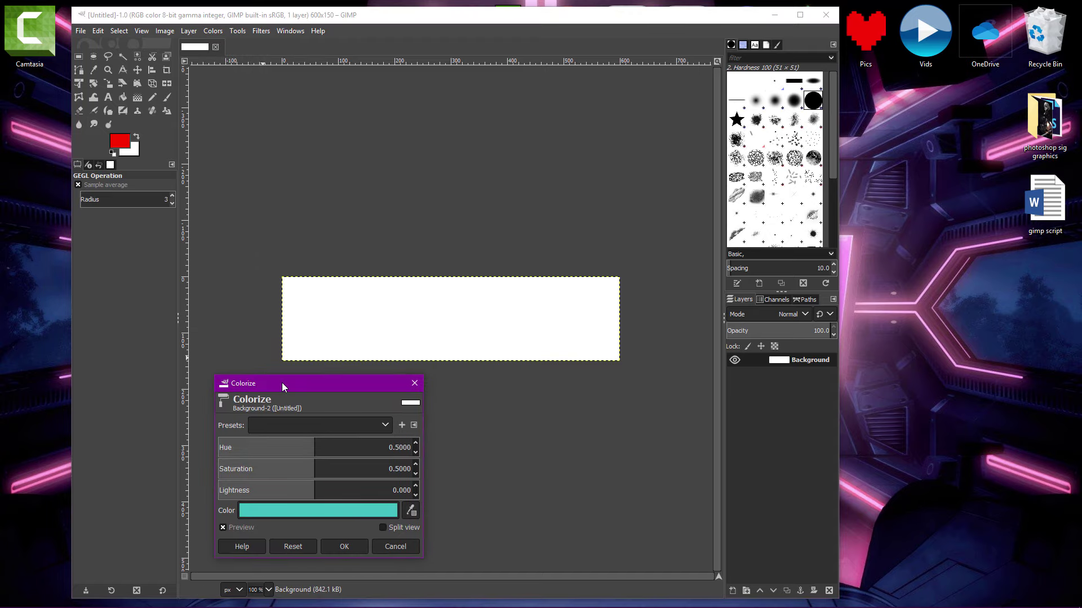
pyautogui.click(343, 515)
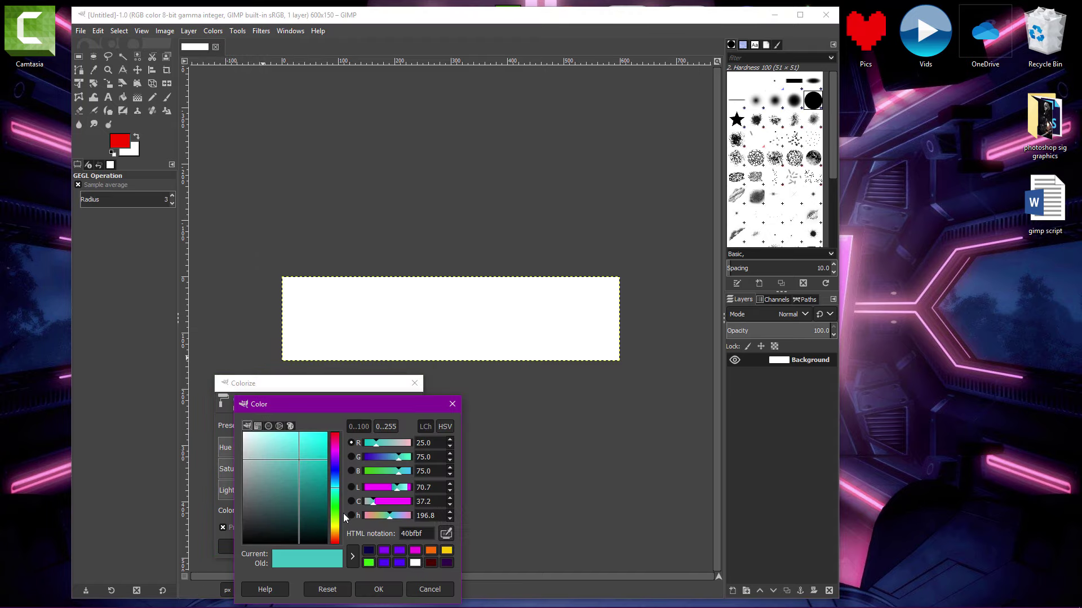
pyautogui.moveTo(335, 494); pyautogui.dragTo(333, 530)
pyautogui.moveTo(318, 438); pyautogui.dragTo(583, 380)
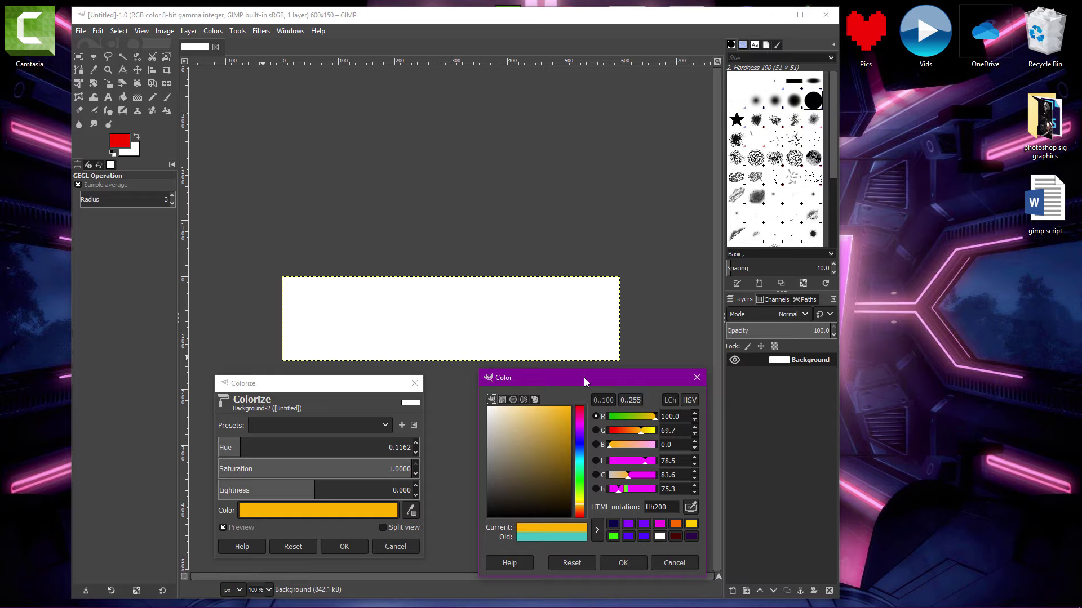
pyautogui.click(624, 563)
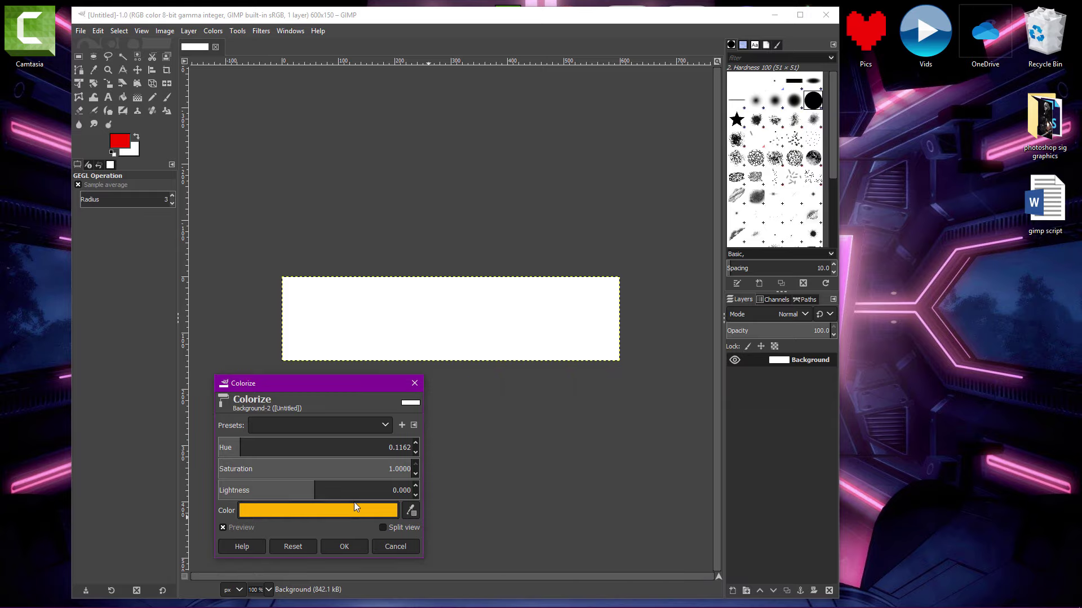
pyautogui.moveTo(307, 491); pyautogui.dragTo(272, 490)
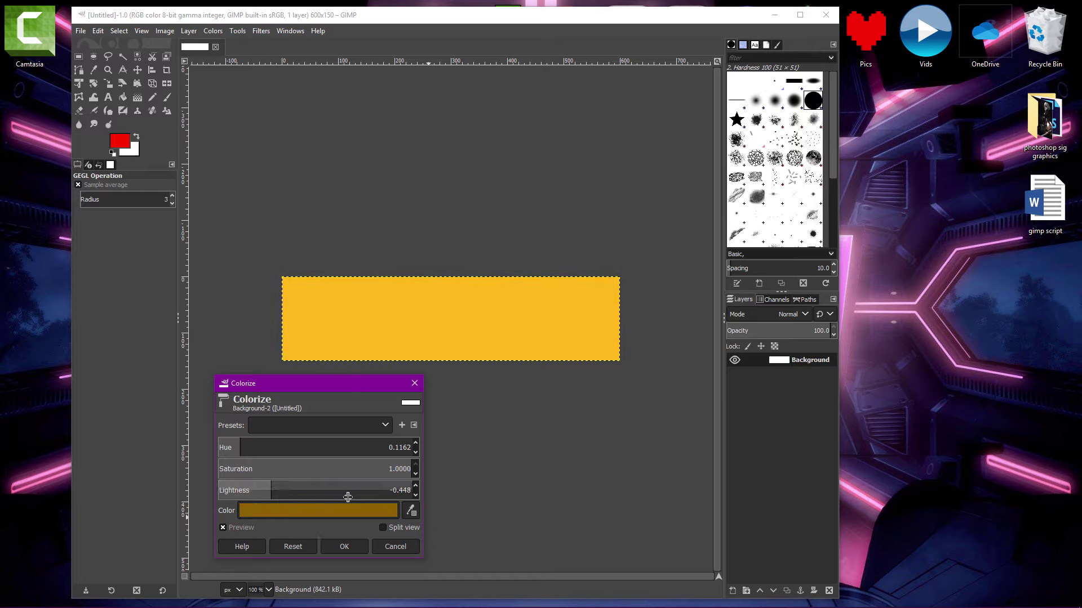
pyautogui.click(343, 546)
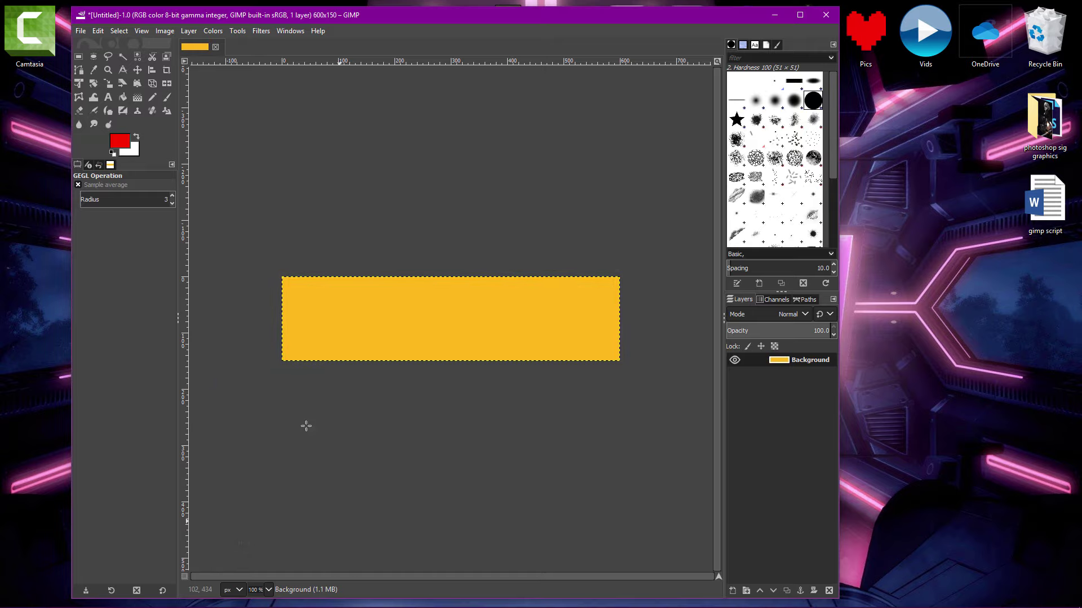
pyautogui.press('m')
pyautogui.hotkey('alt', 'Tab')
# Drag the akira_kurusu pink-haired render from the folder into the signature as a layer
pyautogui.moveTo(618, 15); pyautogui.dragTo(560, 22)
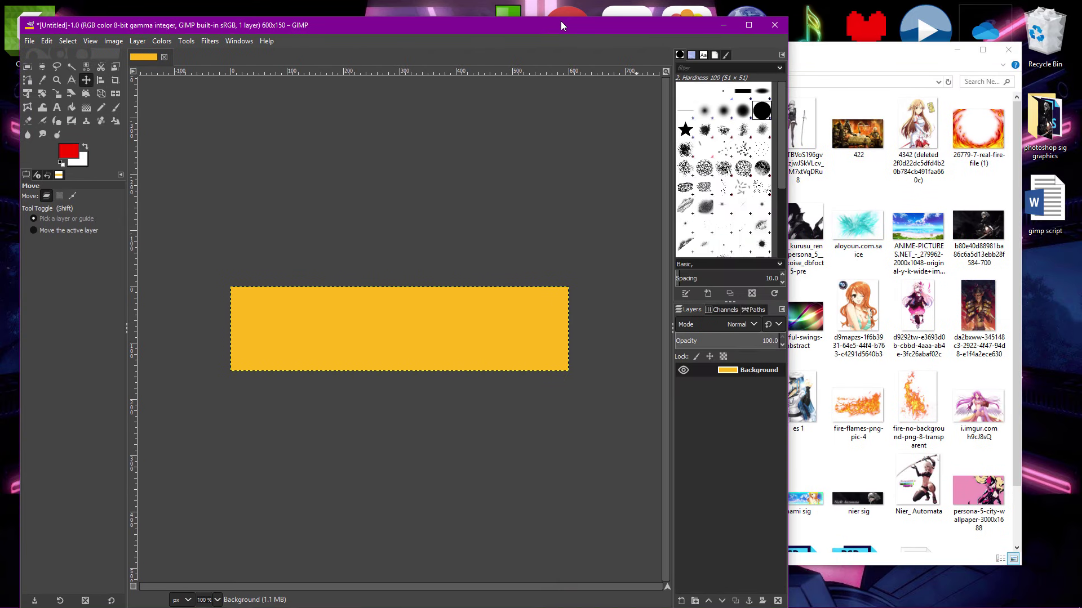
pyautogui.moveTo(772, 45); pyautogui.dragTo(505, 37)
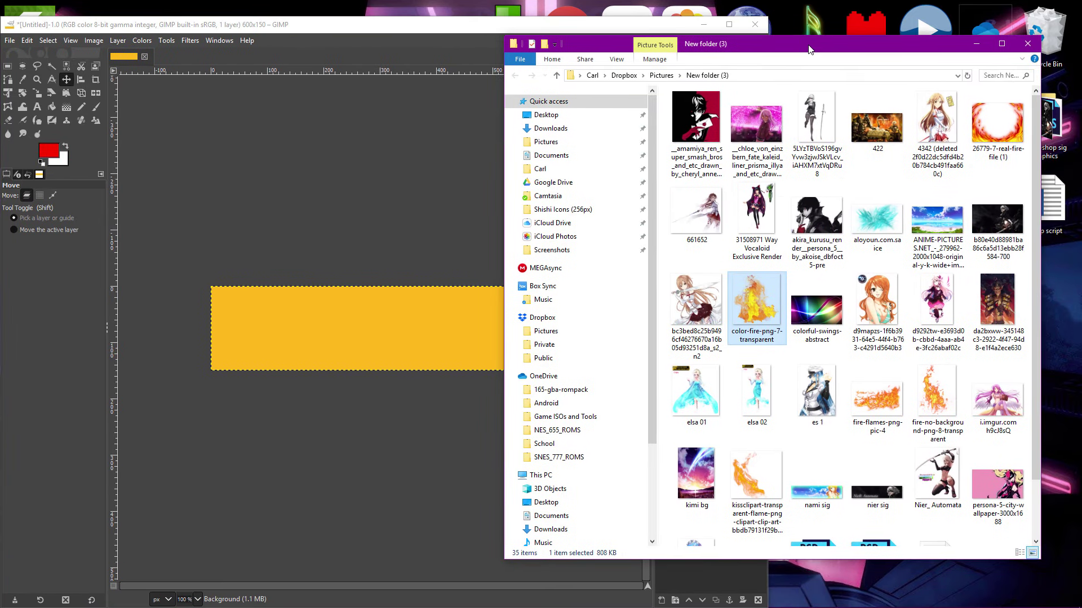
pyautogui.click(817, 223)
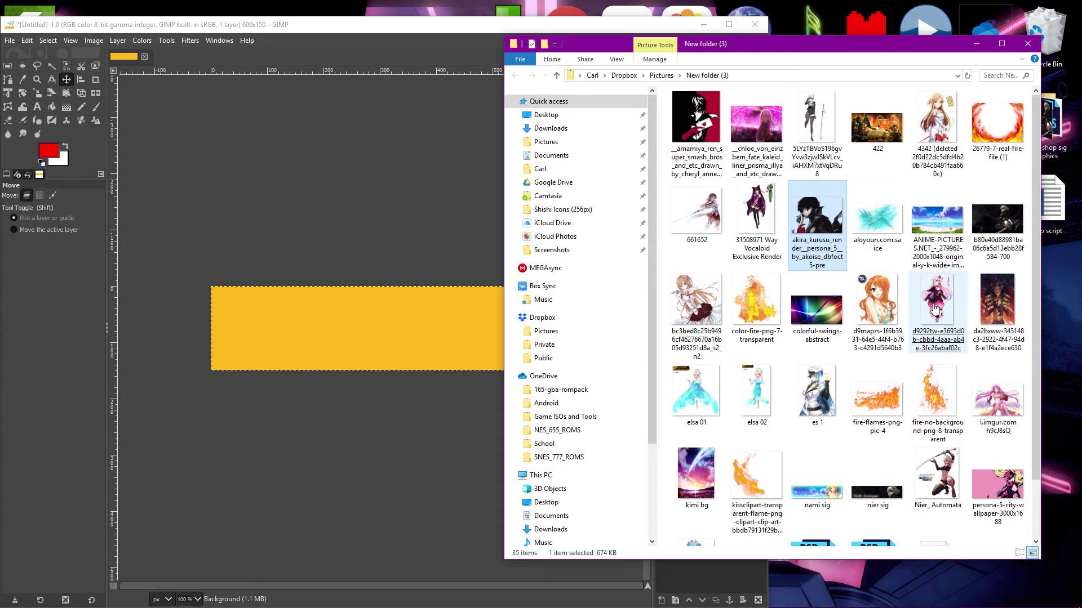
pyautogui.moveTo(937, 310)
pyautogui.mouseDown()
pyautogui.moveTo(334, 338)
pyautogui.moveTo(361, 322)
pyautogui.moveTo(466, 306)
pyautogui.moveTo(467, 349)
pyautogui.mouseUp()
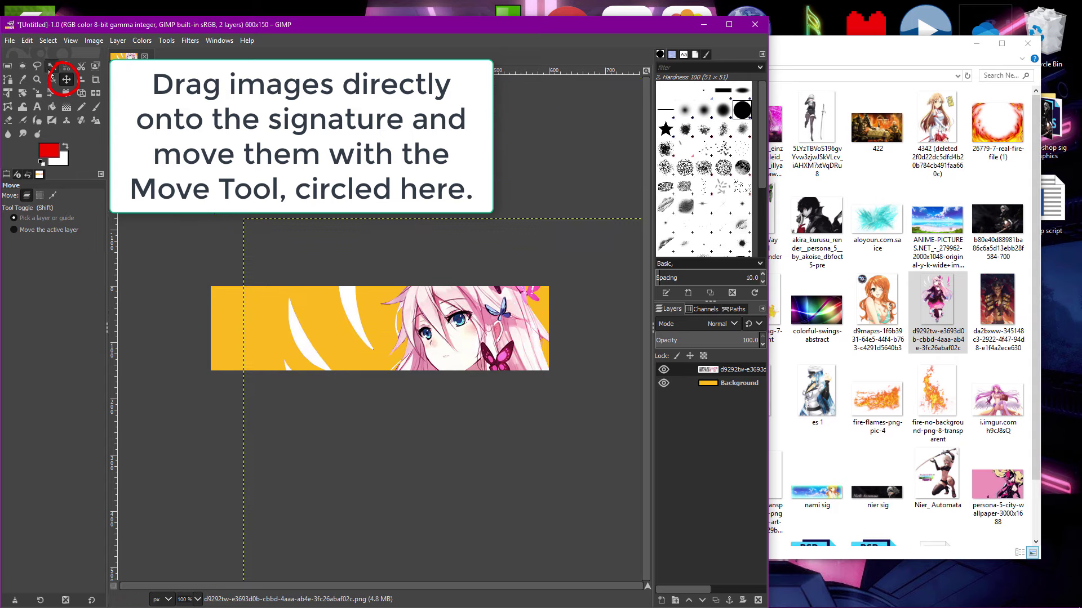
# Scale the render layer down to 538×846 and move it up-left over the banner
pyautogui.hotkey('shift', 's')
pyautogui.click(394, 316)
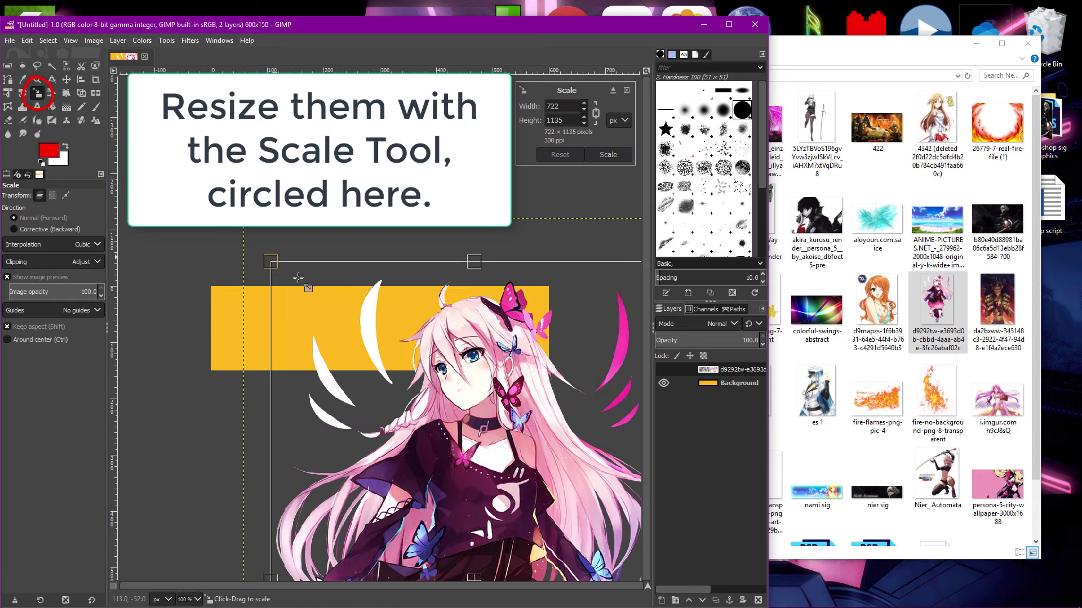
pyautogui.moveTo(394, 316); pyautogui.dragTo(450, 445)
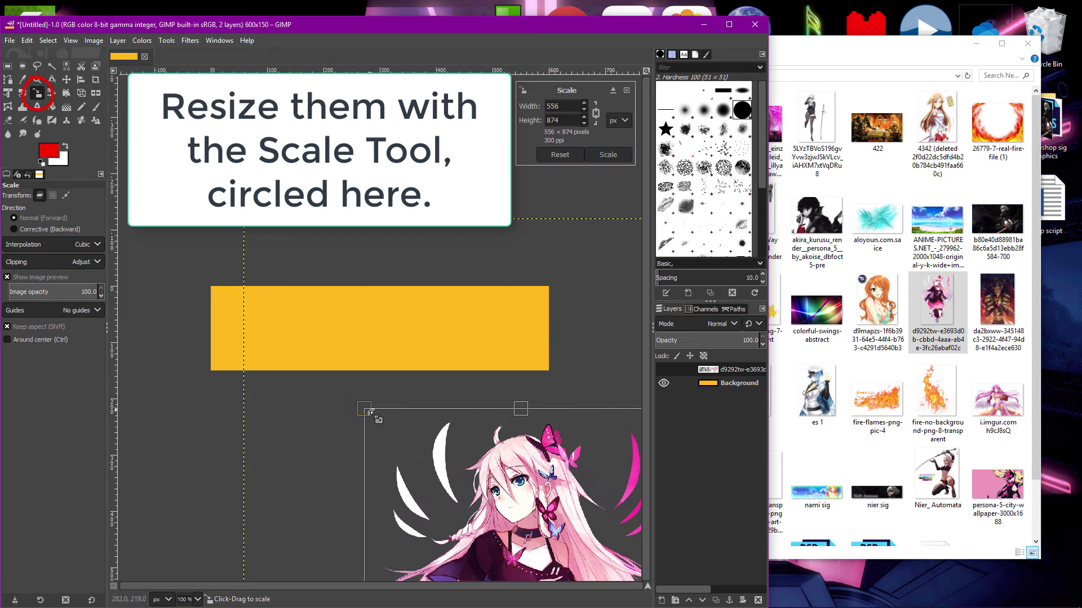
pyautogui.moveTo(362, 406); pyautogui.dragTo(374, 424)
pyautogui.click(66, 82)
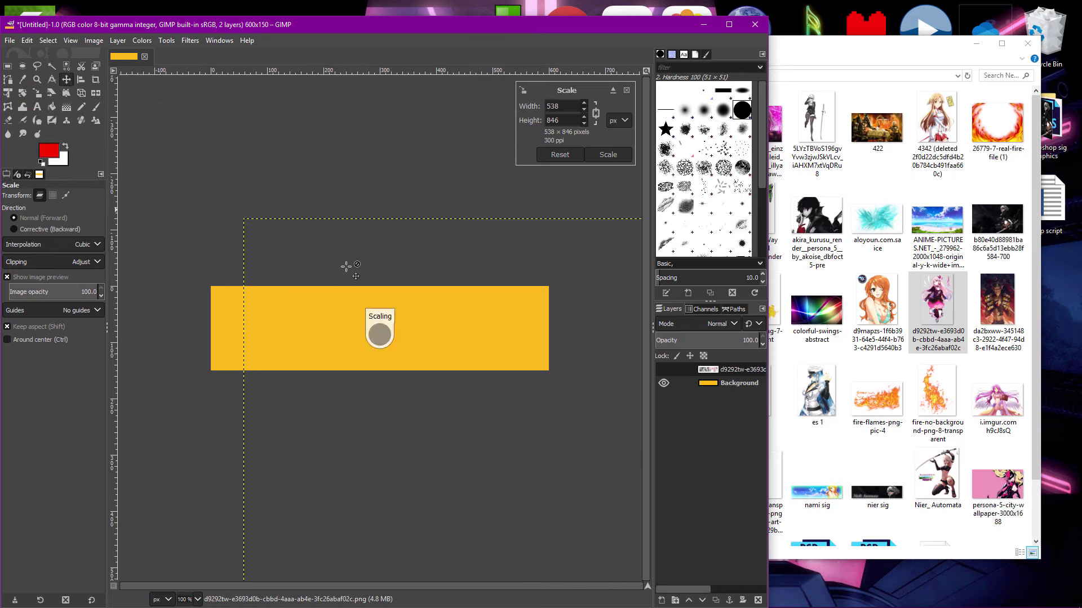
pyautogui.moveTo(535, 511); pyautogui.dragTo(487, 323)
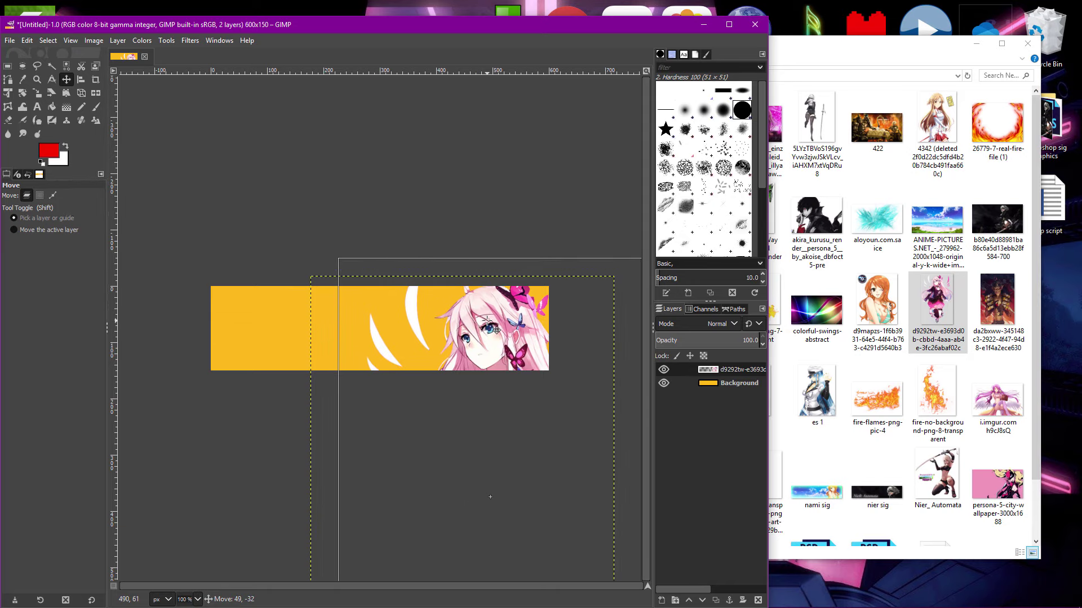
# Shrink the render slightly more and place it on the banner's right side
pyautogui.click(37, 94)
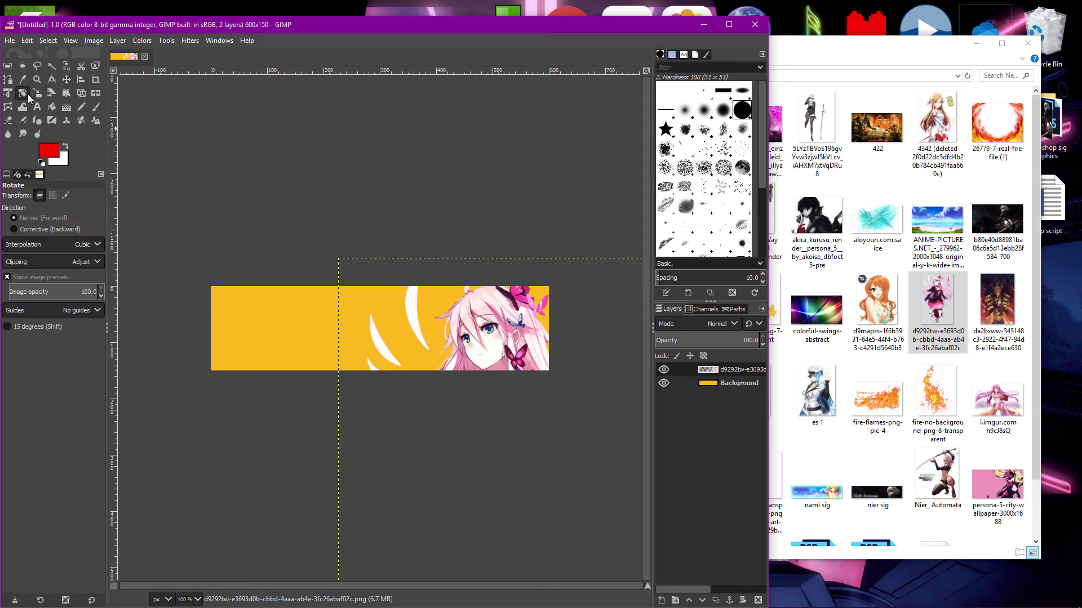
pyautogui.click(342, 264)
pyautogui.moveTo(386, 294); pyautogui.dragTo(393, 301)
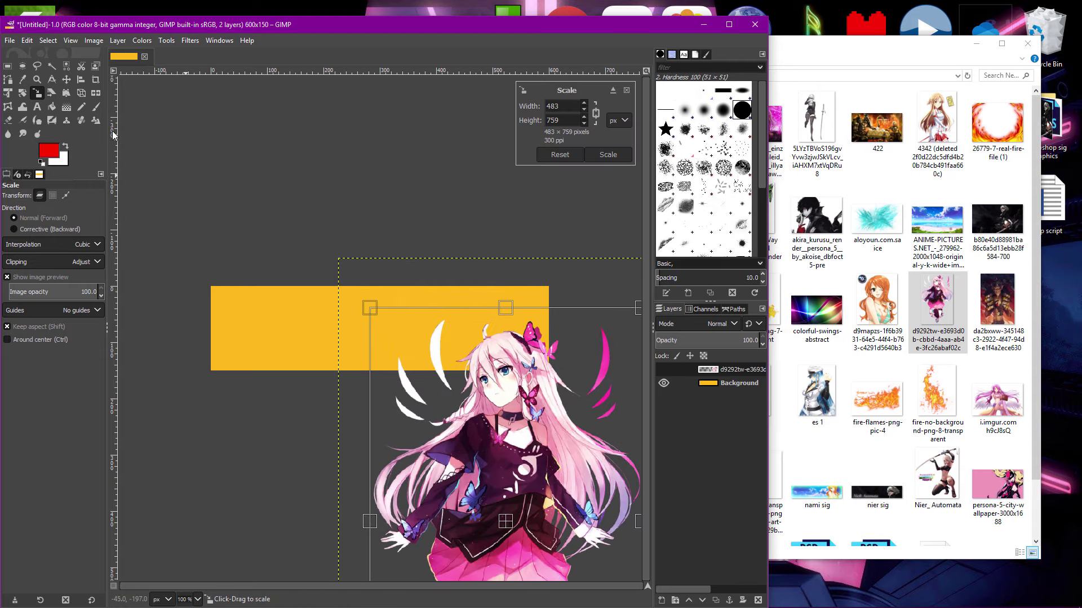
pyautogui.press('m')
pyautogui.moveTo(485, 353)
pyautogui.mouseDown()
pyautogui.moveTo(482, 330)
pyautogui.moveTo(477, 338)
pyautogui.mouseUp()
pyautogui.hotkey('alt', 'Tab')
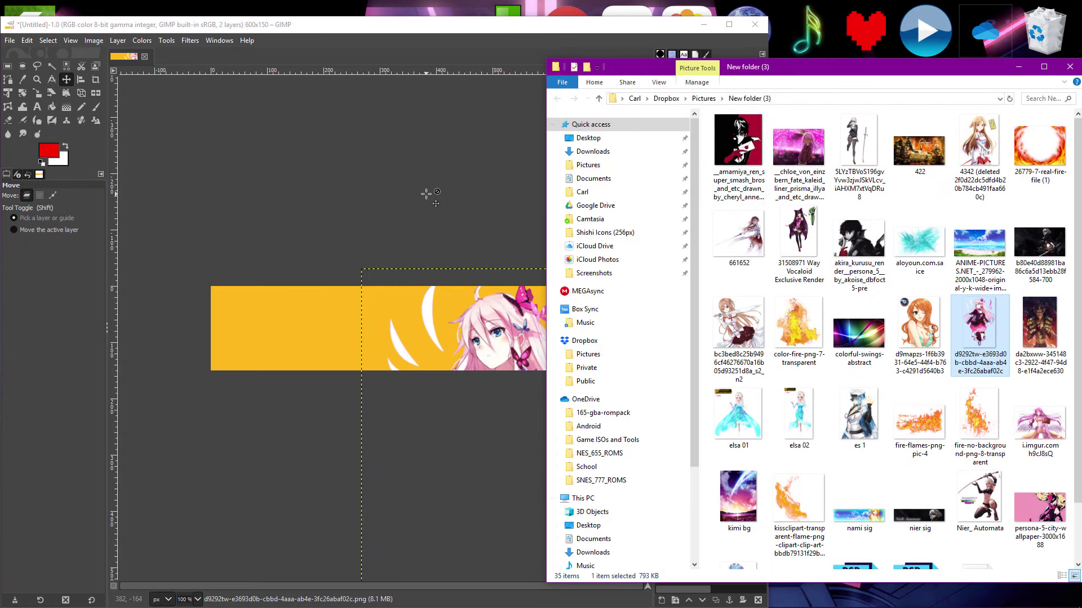
# Drag the Persona 5 city wallpaper from the folder into the image as a new layer
pyautogui.click(893, 263)
pyautogui.scroll(-1, 1028, 509)
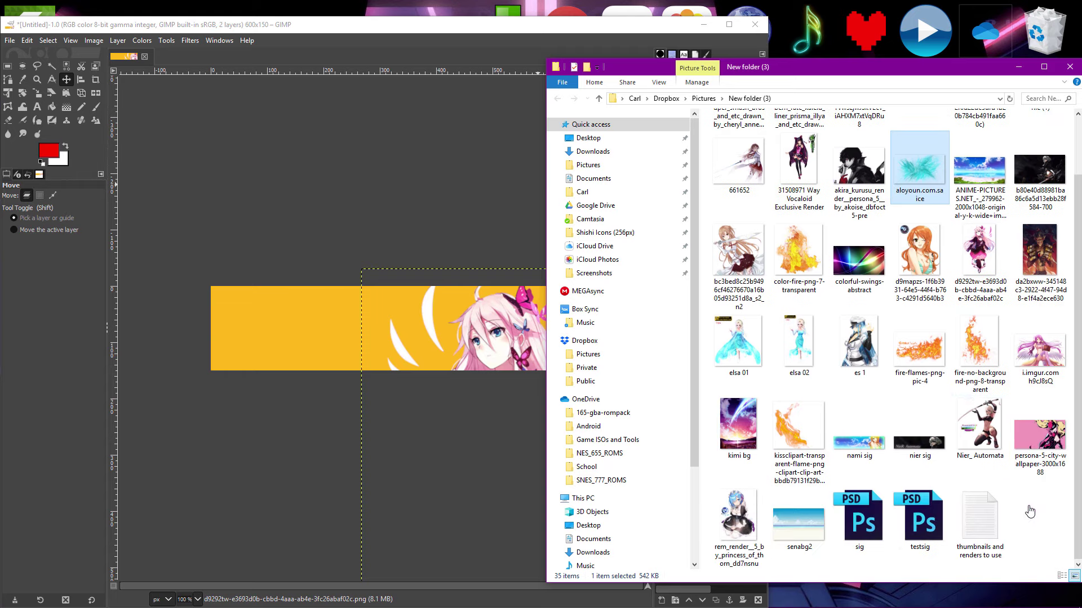
pyautogui.moveTo(1045, 447); pyautogui.dragTo(324, 320)
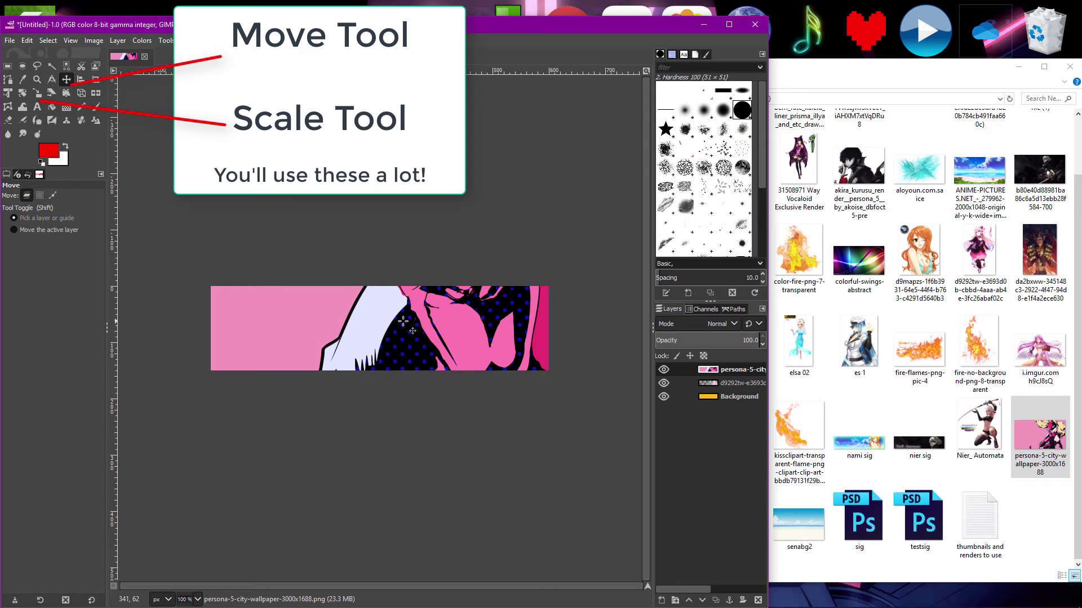
pyautogui.moveTo(423, 343); pyautogui.dragTo(541, 400)
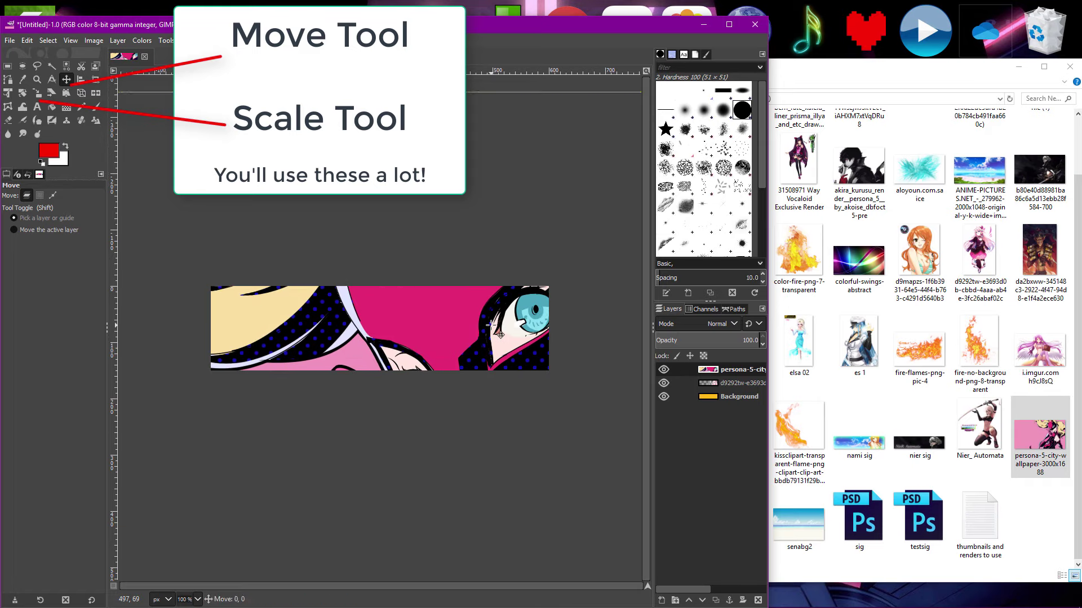
# Shrink the wallpaper layer to about 1410×794 and move it into the banner
pyautogui.click(36, 93)
pyautogui.moveTo(130, 89); pyautogui.dragTo(398, 346)
pyautogui.click(608, 154)
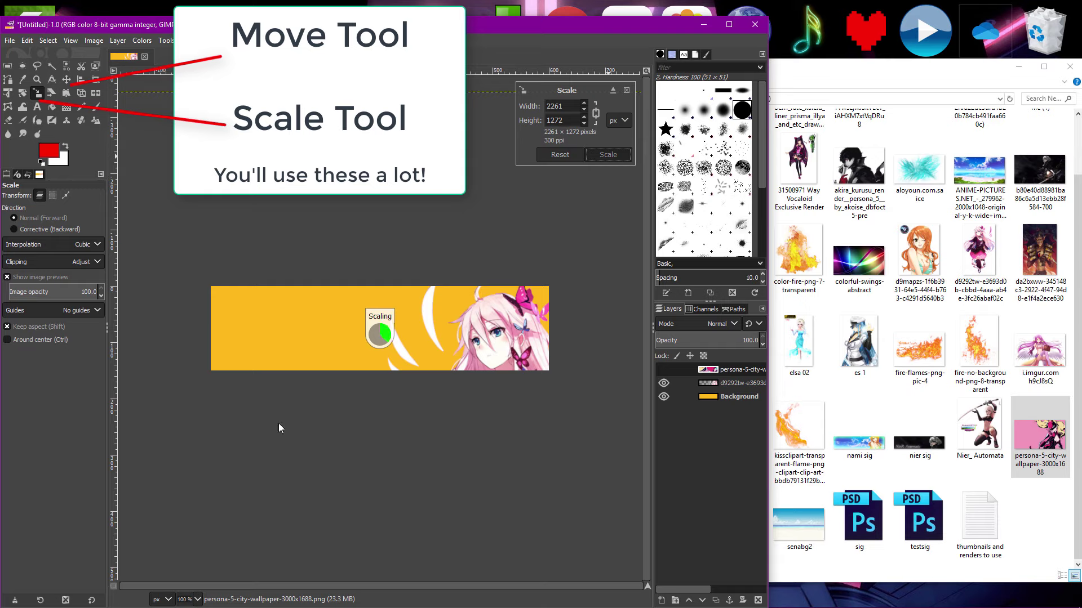
pyautogui.click(66, 85)
pyautogui.moveTo(241, 399); pyautogui.dragTo(410, 305)
pyautogui.click(36, 93)
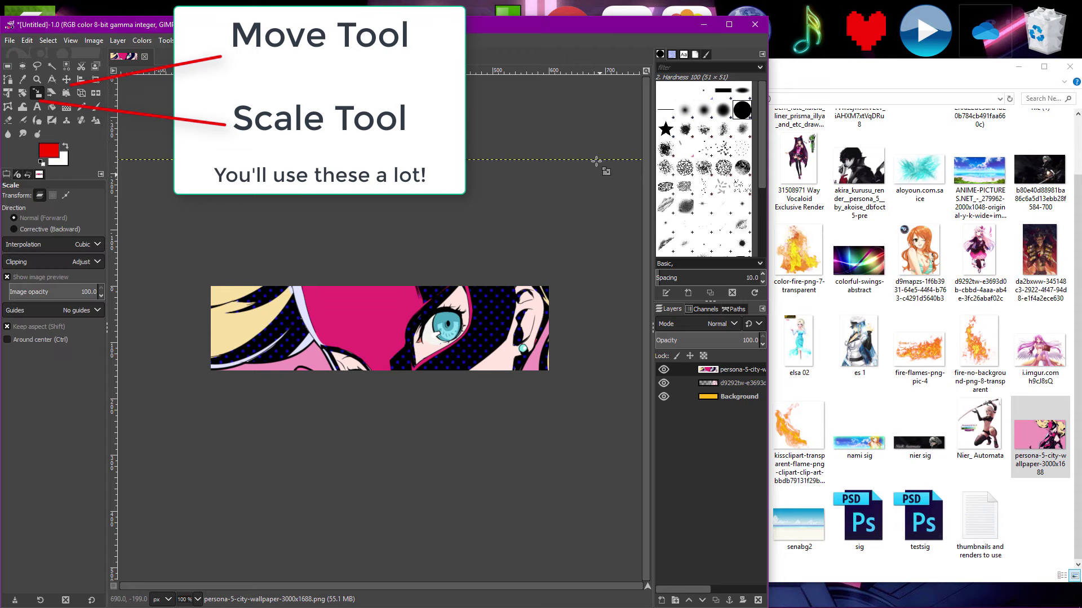
pyautogui.click(271, 426)
pyautogui.moveTo(470, 308); pyautogui.dragTo(251, 430)
pyautogui.click(67, 79)
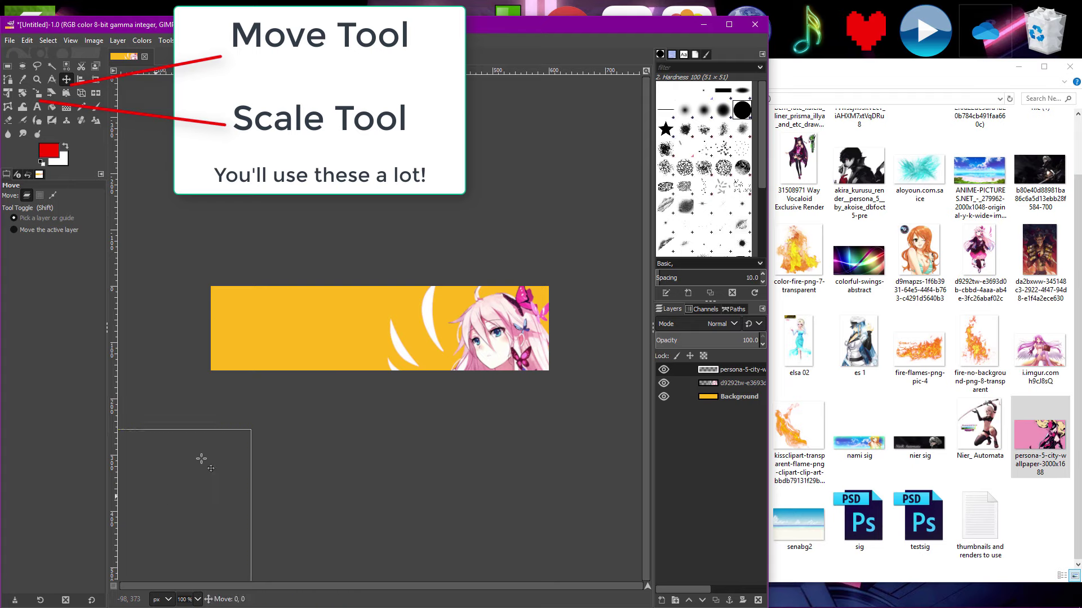
pyautogui.moveTo(201, 455); pyautogui.dragTo(513, 320)
# Shrink the wallpaper further to 818×461 and position it over the banner
pyautogui.click(37, 93)
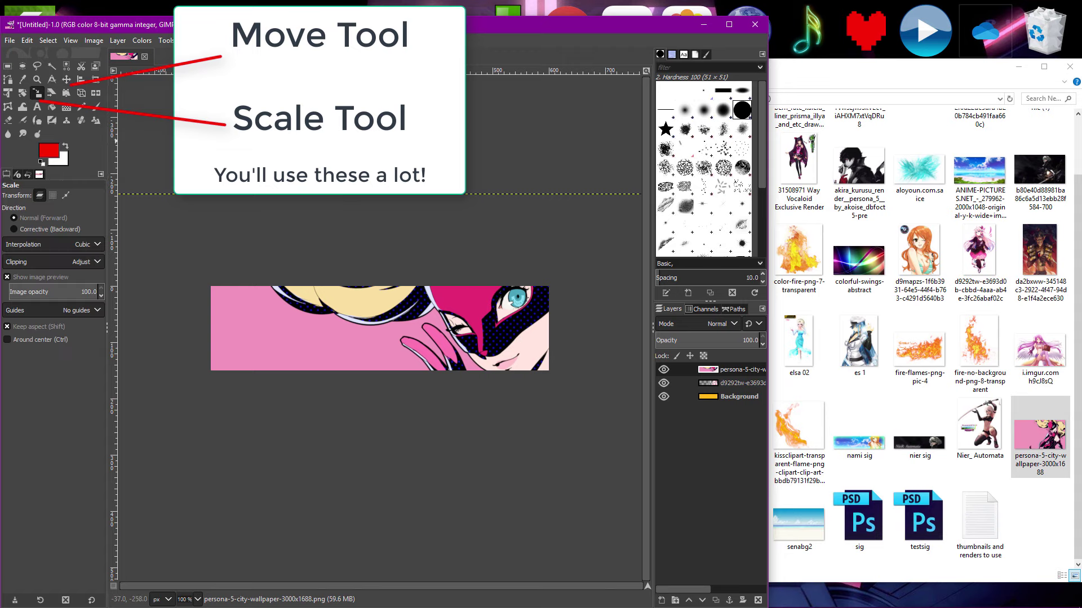
pyautogui.click(294, 409)
pyautogui.moveTo(294, 409); pyautogui.dragTo(571, 566)
pyautogui.click(66, 79)
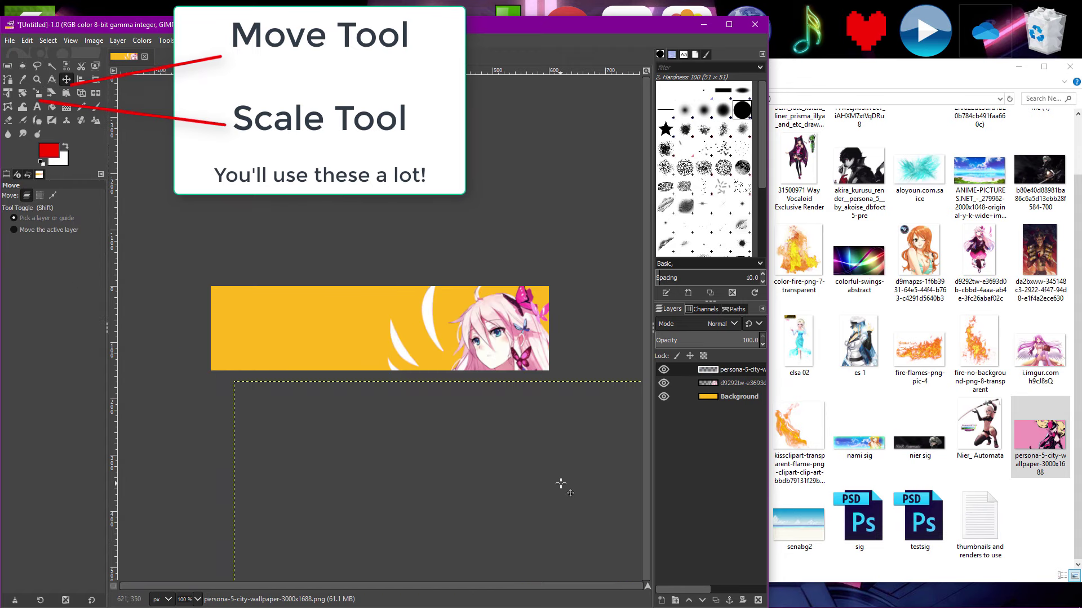
pyautogui.moveTo(560, 484); pyautogui.dragTo(462, 353)
pyautogui.click(958, 141)
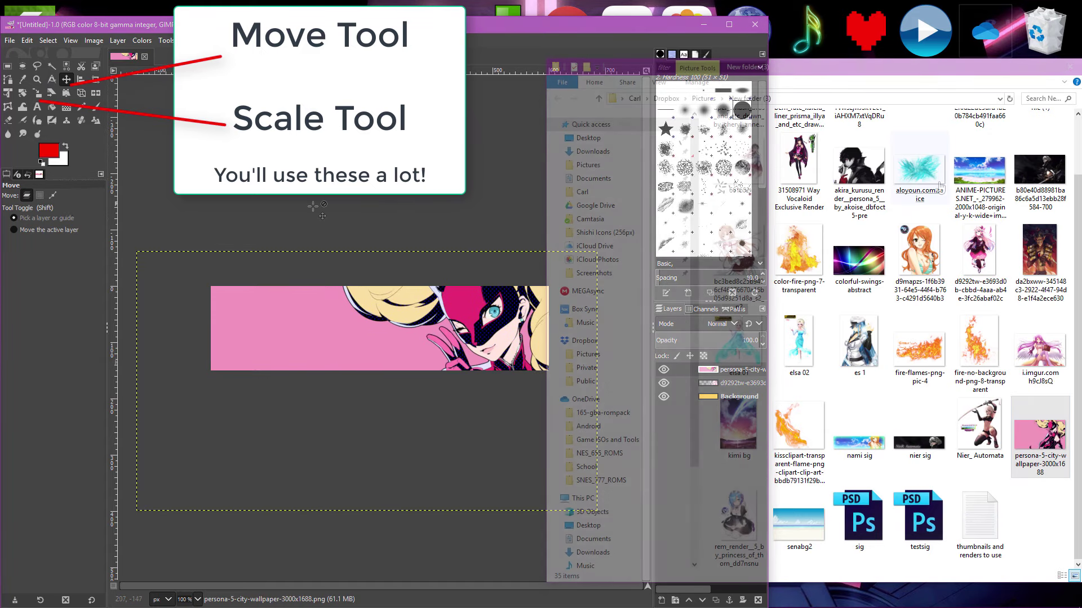
# Add the cloudy sky image and the orange-haired swordswoman render as layers, positioning each on the banner
pyautogui.moveTo(983, 169); pyautogui.dragTo(330, 341)
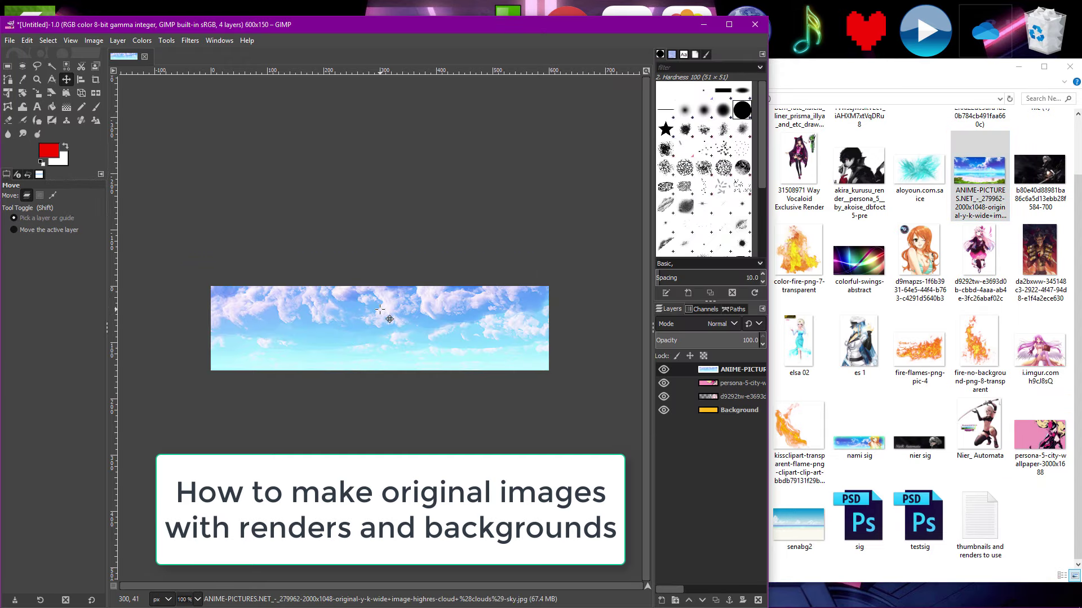
pyautogui.moveTo(380, 309); pyautogui.dragTo(402, 317)
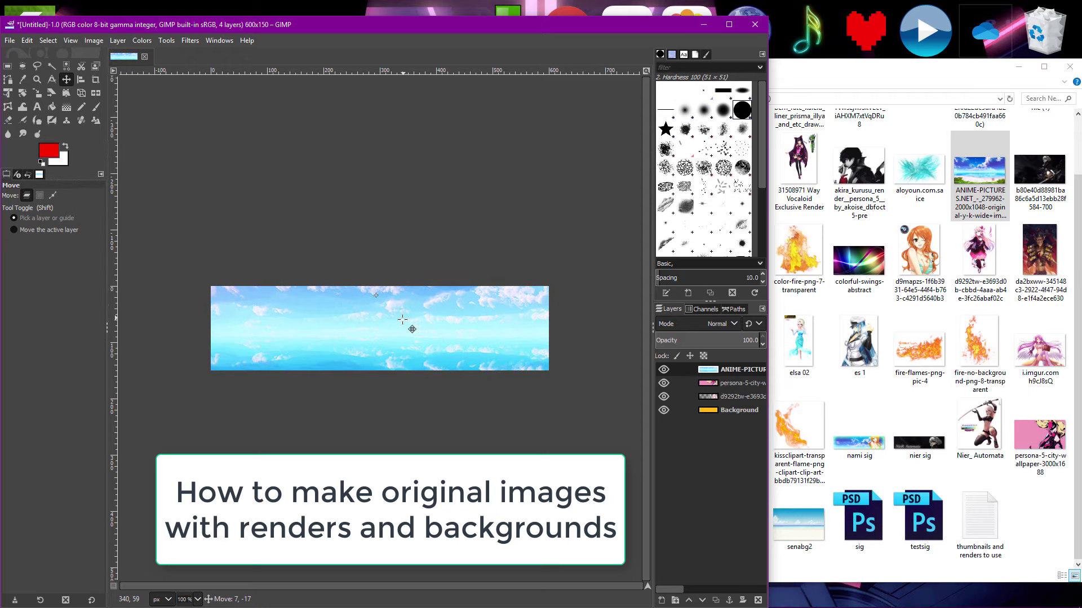
pyautogui.click(1034, 507)
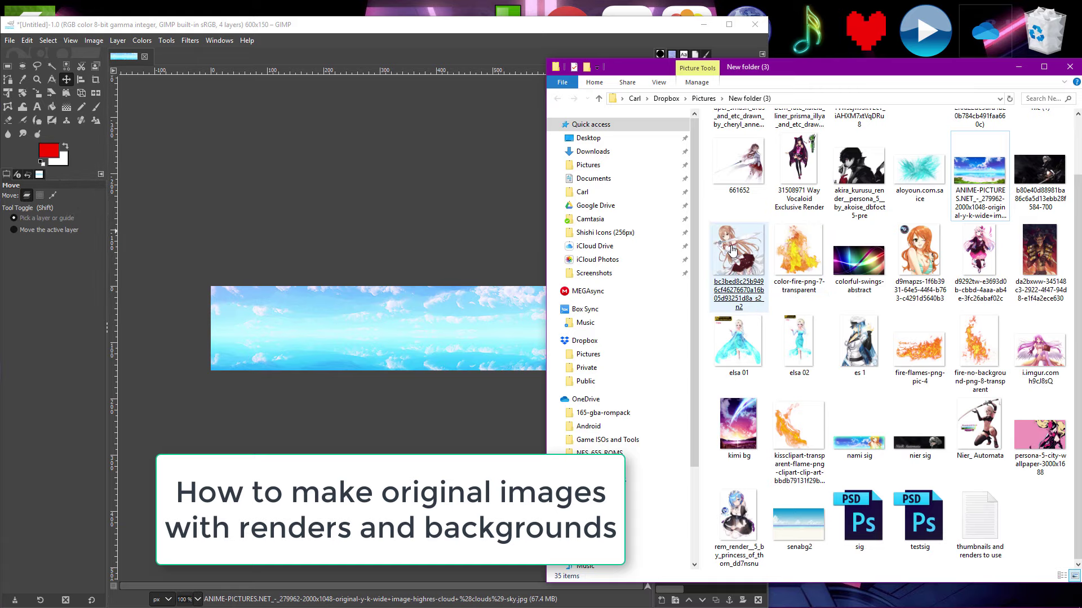
pyautogui.moveTo(732, 250); pyautogui.dragTo(435, 343)
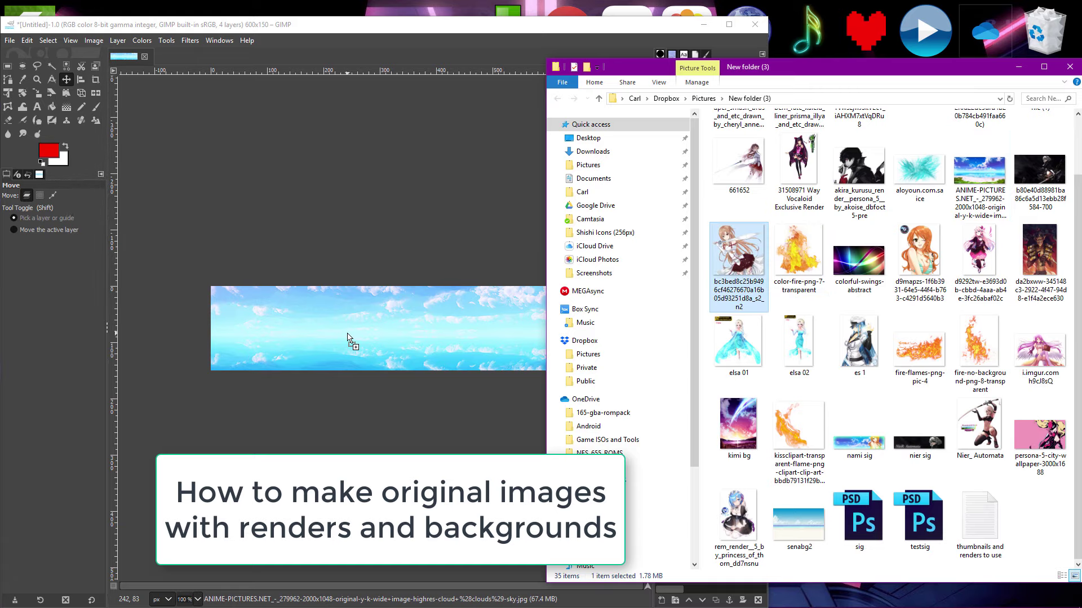
pyautogui.moveTo(348, 338); pyautogui.dragTo(244, 206)
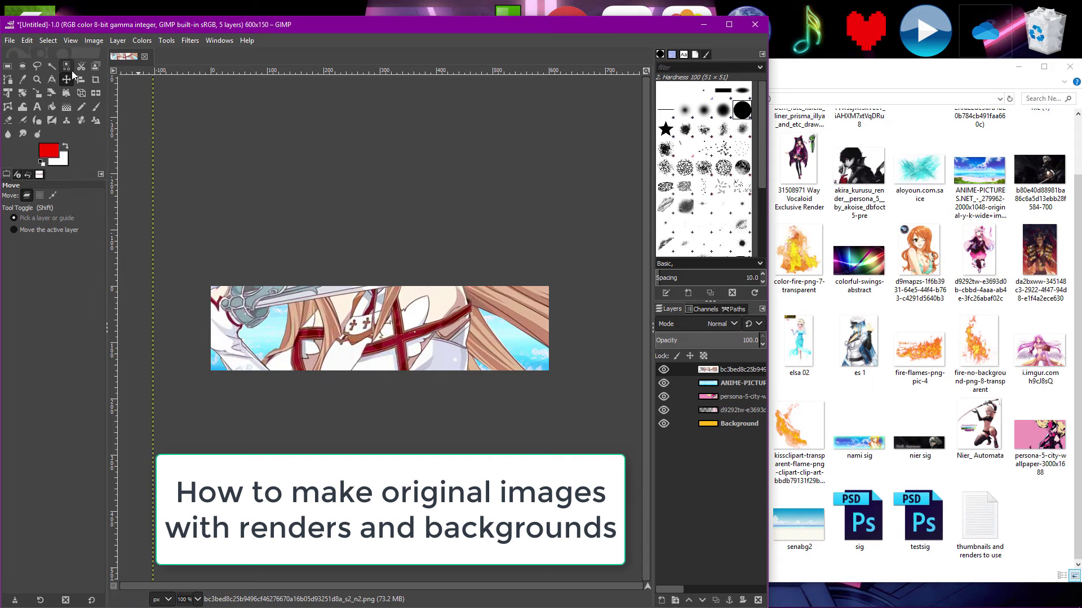
# Scale the swordswoman render to about 668×669 and move it up inside the sky banner
pyautogui.click(37, 93)
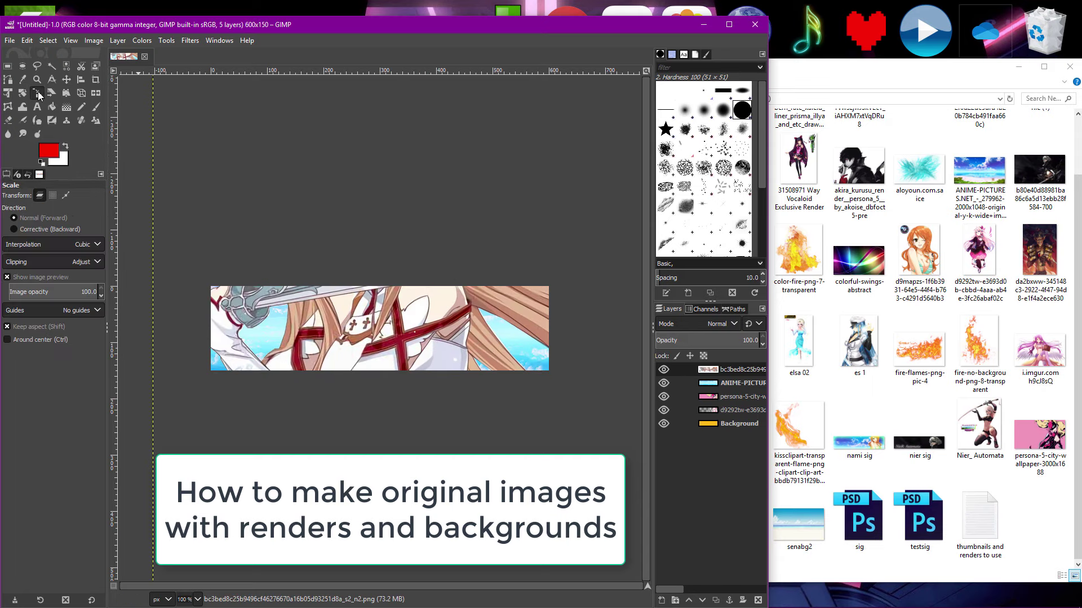
pyautogui.click(290, 301)
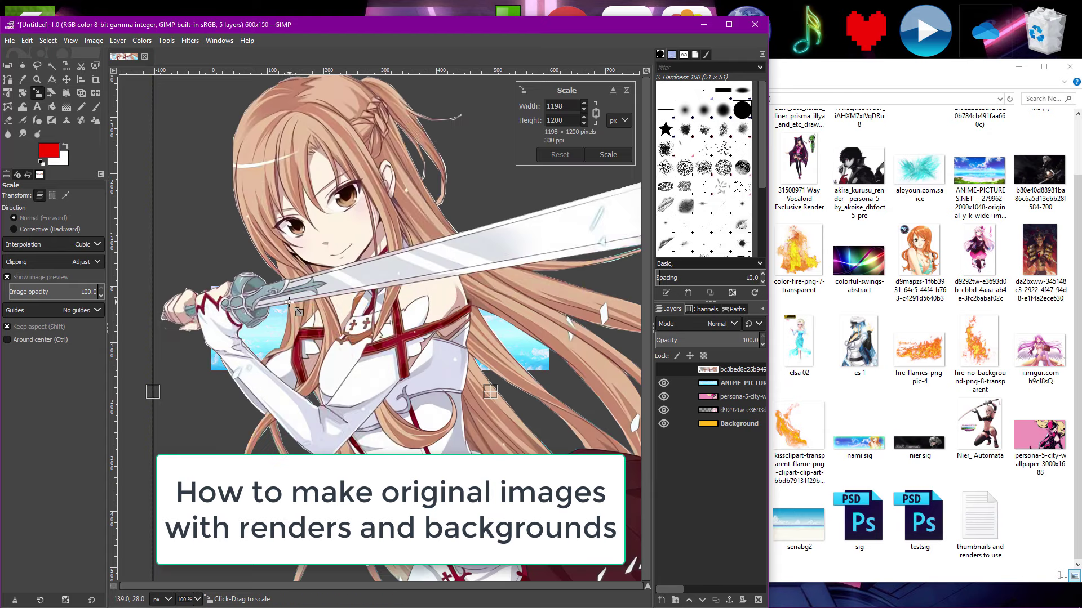
pyautogui.click(584, 110)
pyautogui.moveTo(584, 114); pyautogui.dragTo(585, 115)
pyautogui.press('m')
pyautogui.moveTo(272, 171); pyautogui.dragTo(321, 314)
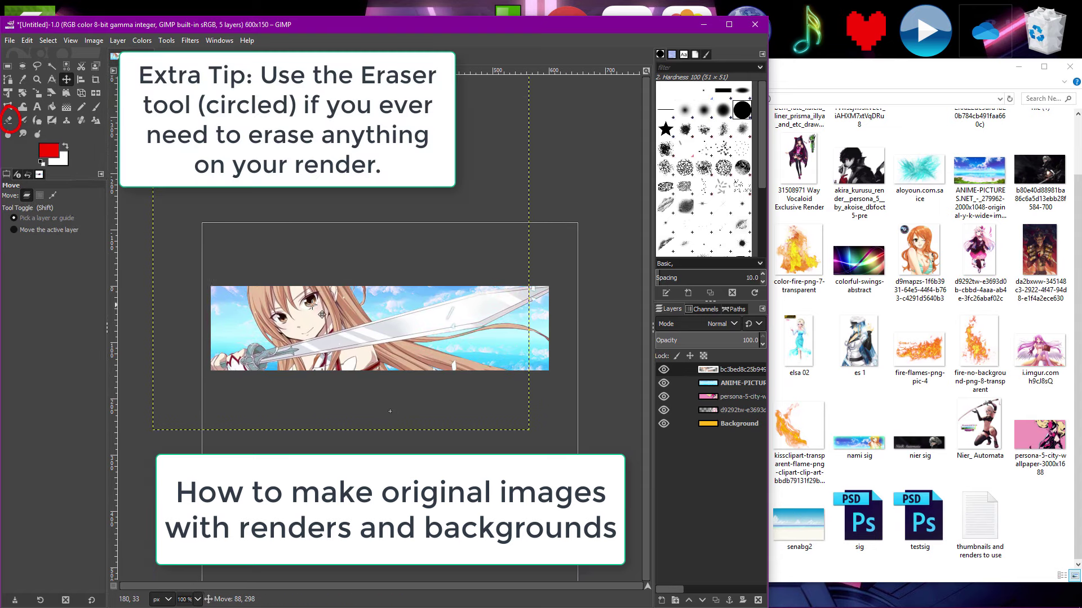
pyautogui.hotkey('shift', 's')
pyautogui.click(575, 220)
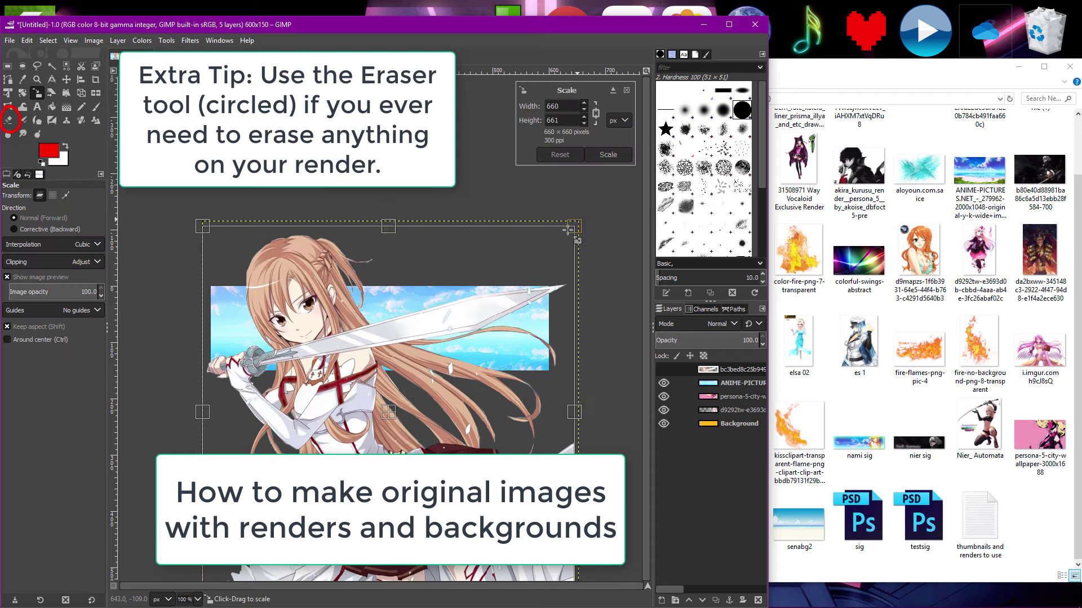
pyautogui.click(608, 154)
pyautogui.press('m')
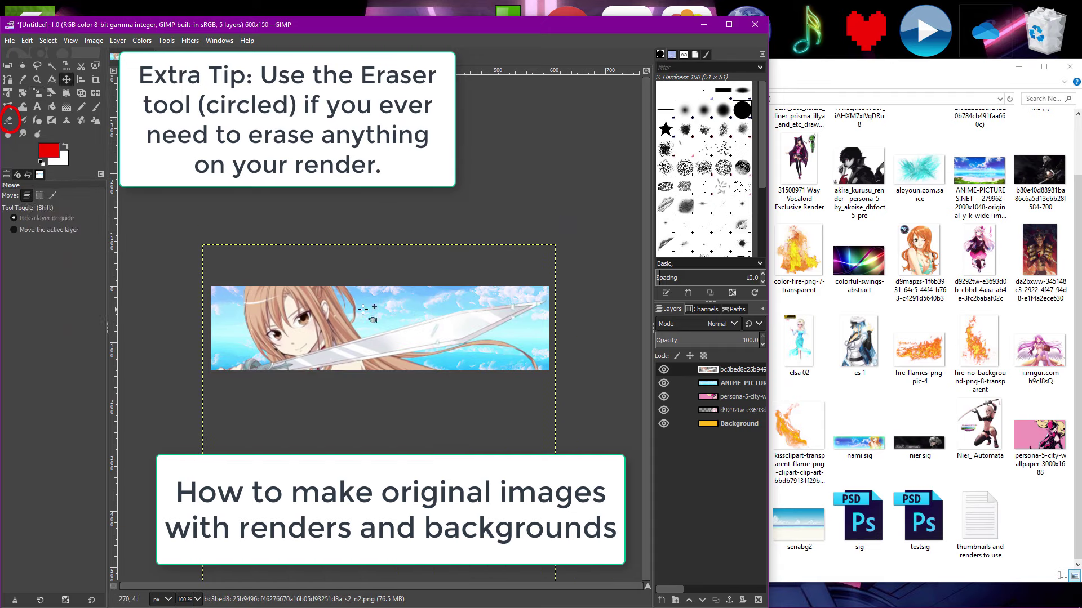
pyautogui.moveTo(338, 332); pyautogui.dragTo(344, 308)
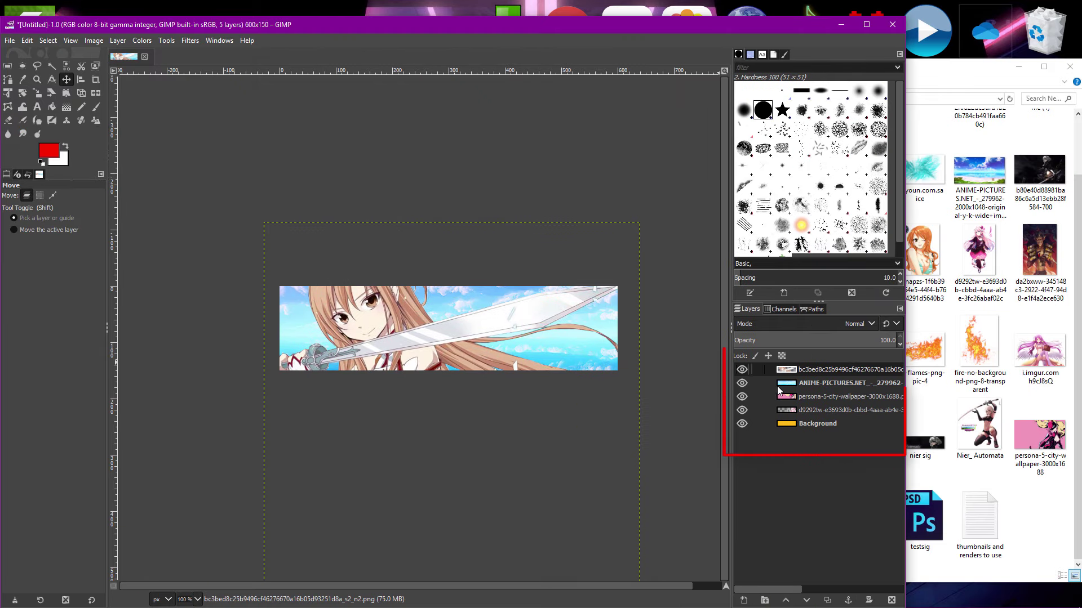
# Toggle the top render layer's visibility and try raising the Persona 5 wallpaper layer
pyautogui.click(743, 370)
pyautogui.click(742, 371)
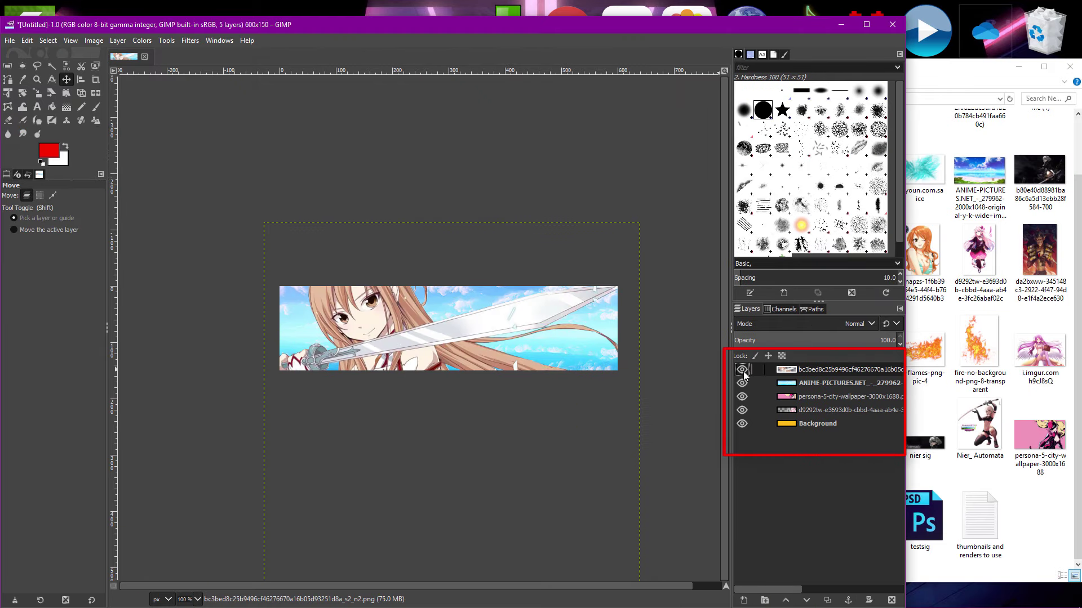
pyautogui.moveTo(813, 398)
pyautogui.mouseDown()
pyautogui.moveTo(811, 376)
pyautogui.moveTo(800, 383)
pyautogui.mouseUp()
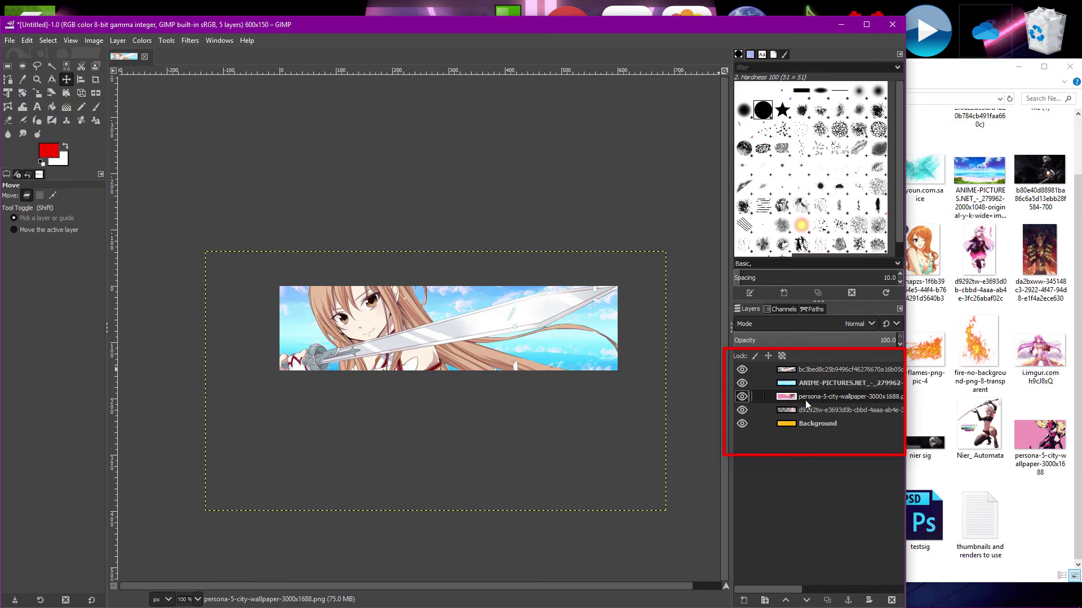
pyautogui.press('pageup')
pyautogui.press('pageup')
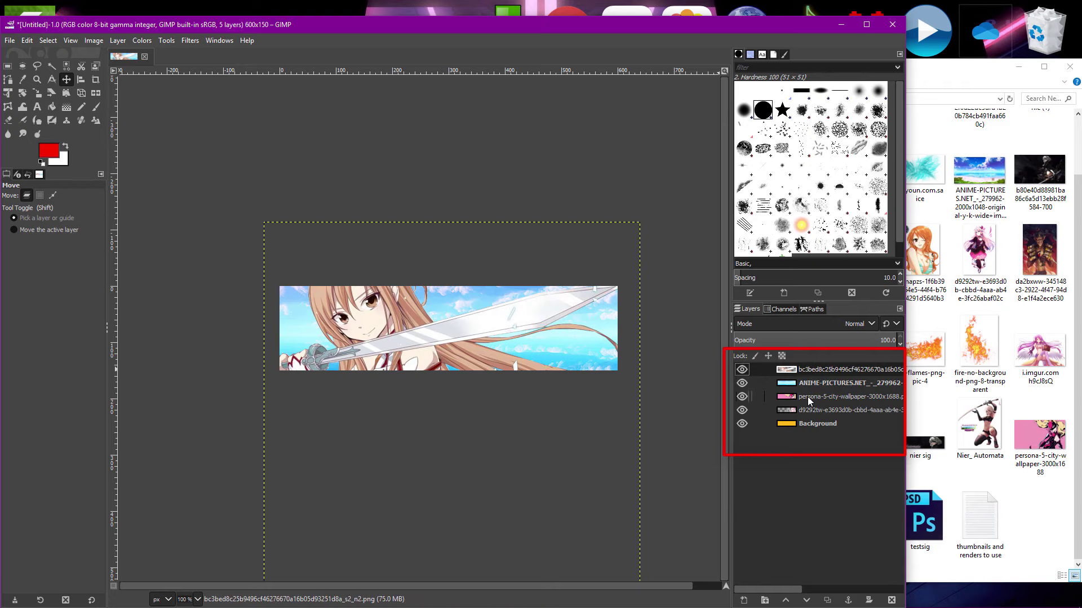
# Hide the top four layers in turn, show them again, and select the sky wallpaper layer
pyautogui.click(742, 369)
pyautogui.click(742, 383)
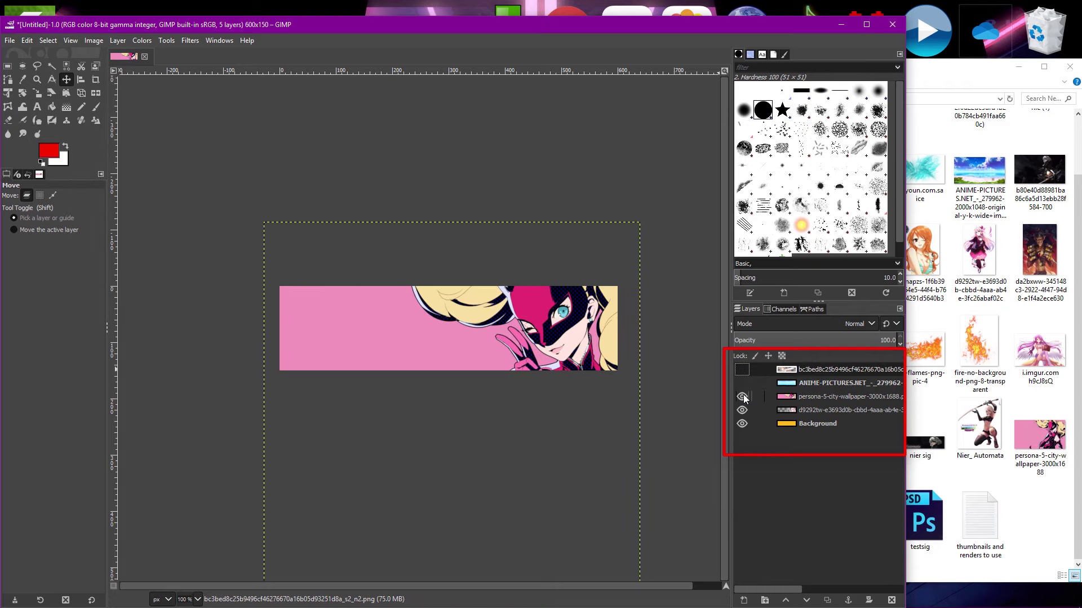
pyautogui.click(742, 397)
pyautogui.click(742, 410)
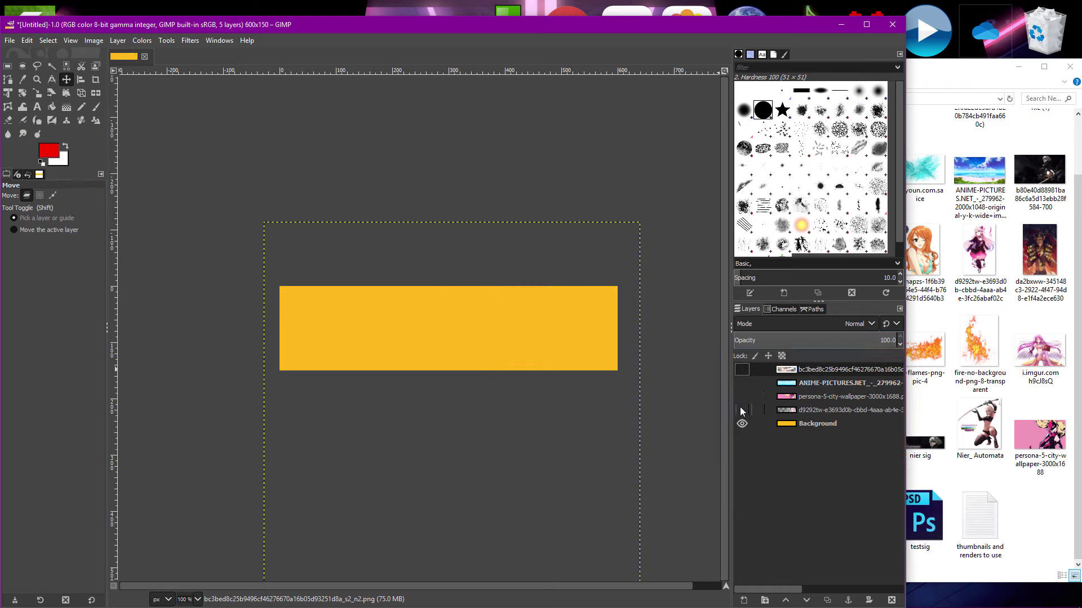
pyautogui.click(742, 410)
pyautogui.click(742, 397)
pyautogui.click(742, 383)
pyautogui.click(742, 372)
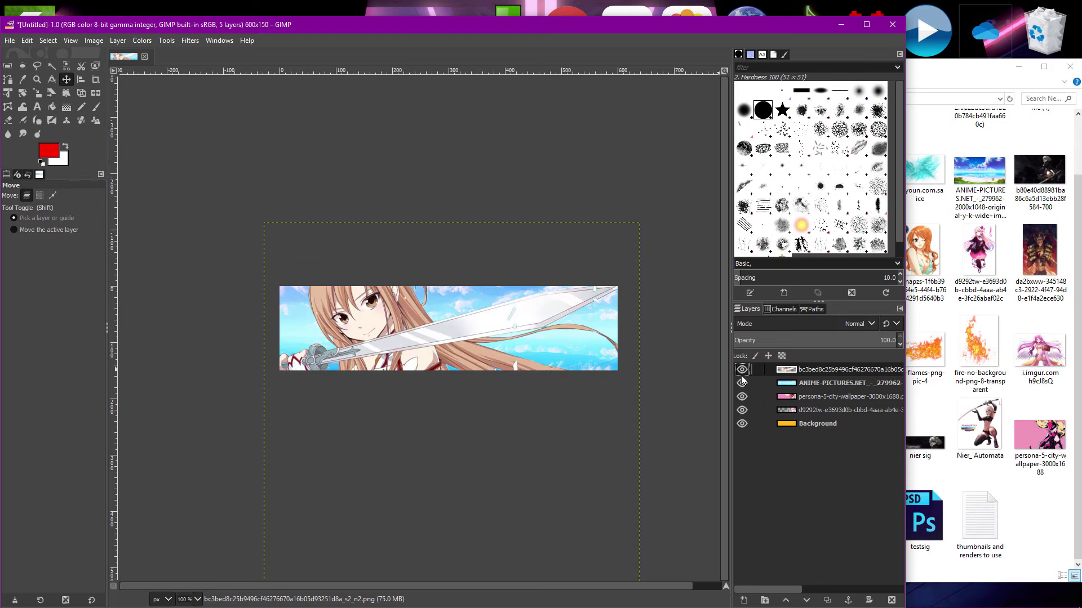
pyautogui.click(811, 383)
pyautogui.click(142, 41)
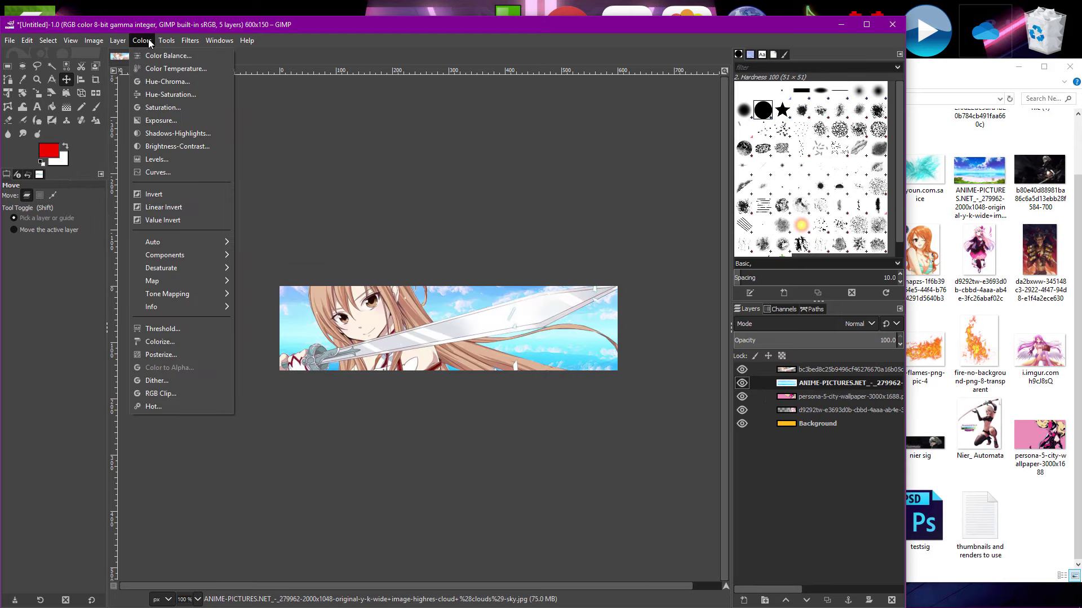
# Colorize the cloudy sky layer with a brighter teal tint
pyautogui.click(158, 342)
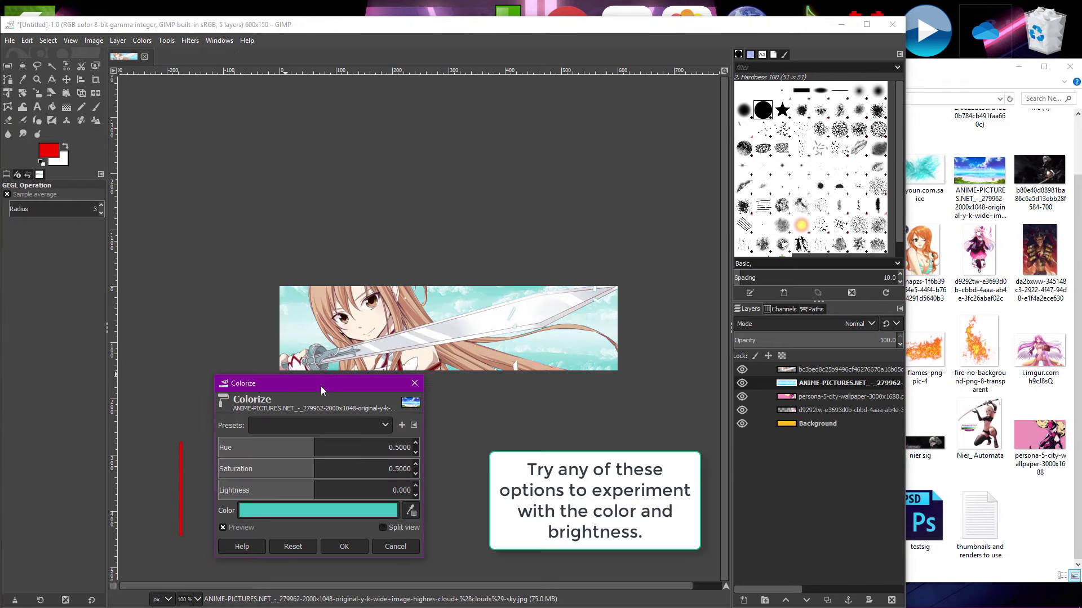
pyautogui.moveTo(320, 386); pyautogui.dragTo(286, 400)
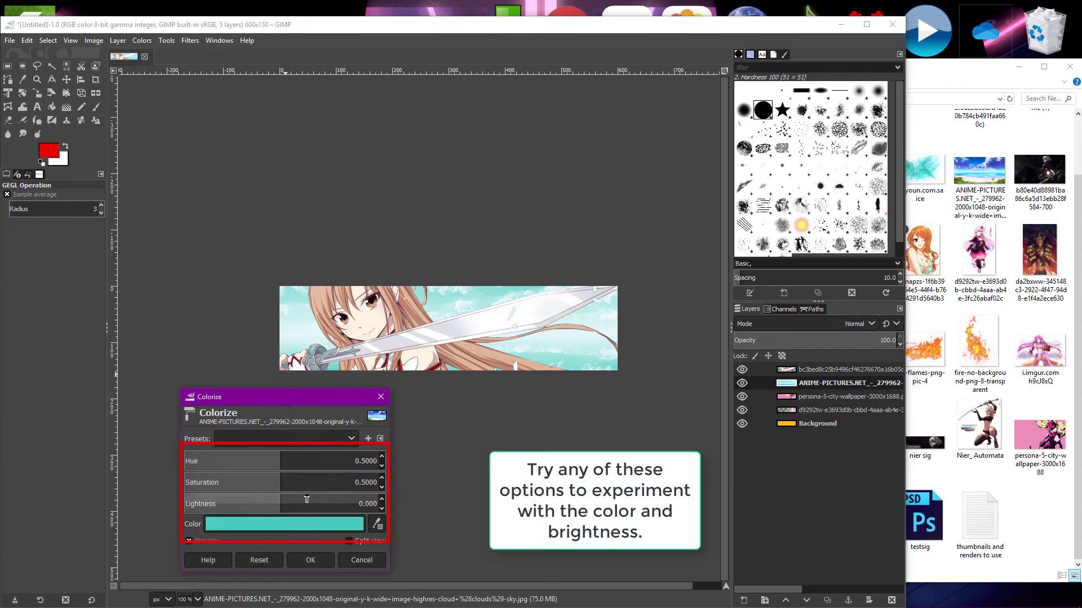
pyautogui.moveTo(297, 506); pyautogui.dragTo(265, 504)
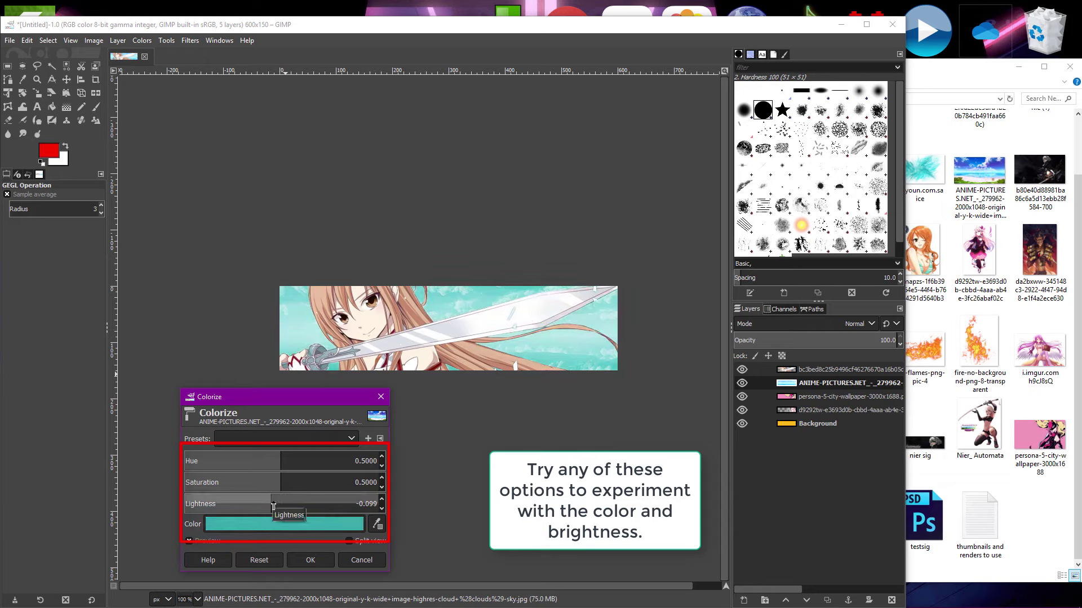
pyautogui.click(325, 565)
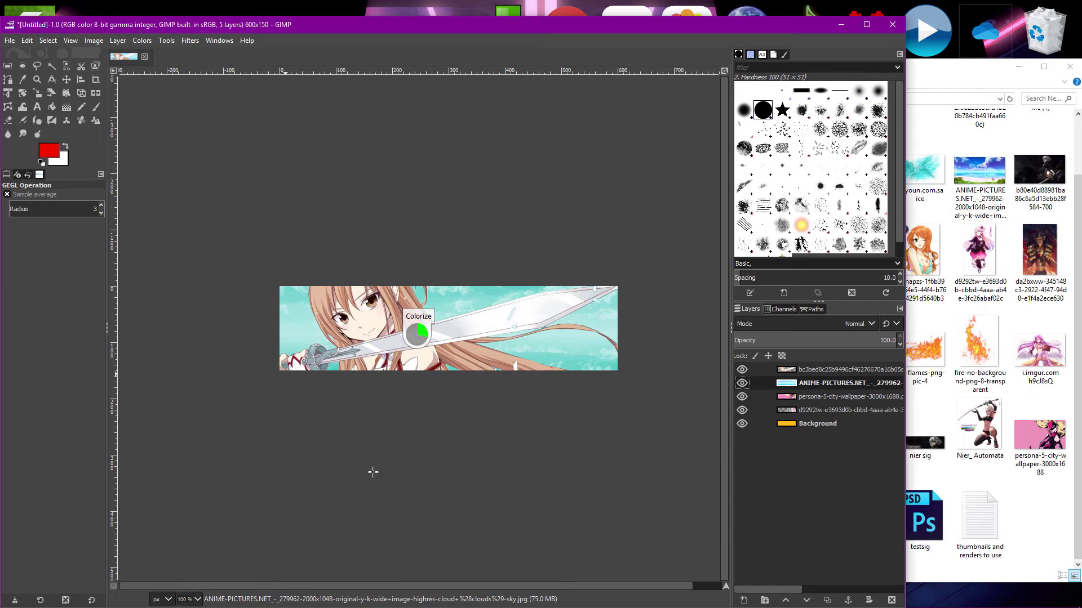
# Add the flame PNG as a new layer and position the flame and sky layers behind the swordswoman
pyautogui.click(67, 80)
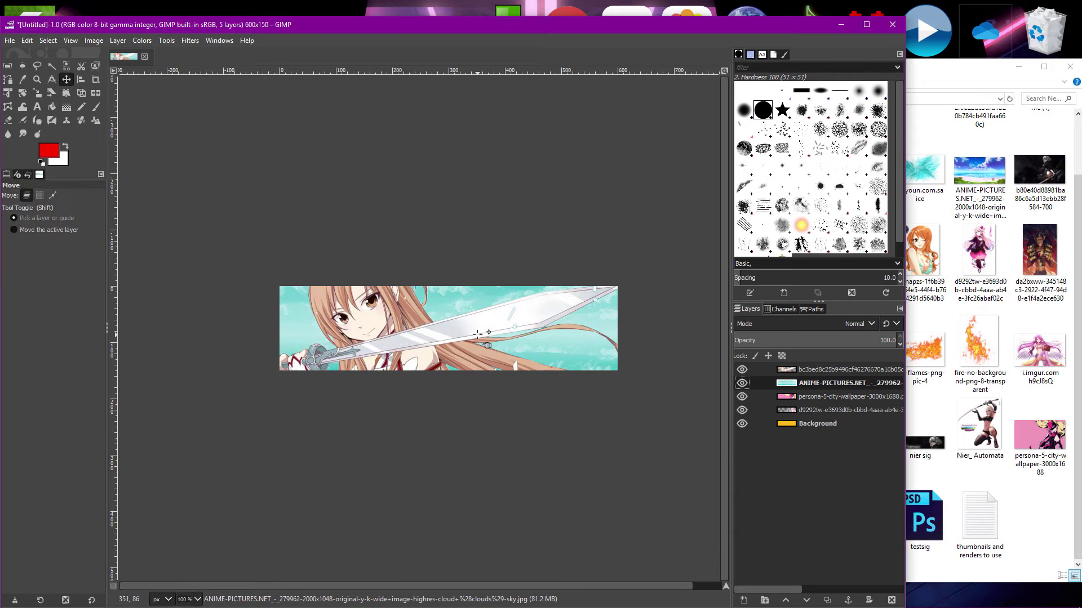
pyautogui.moveTo(531, 318); pyautogui.dragTo(327, 183)
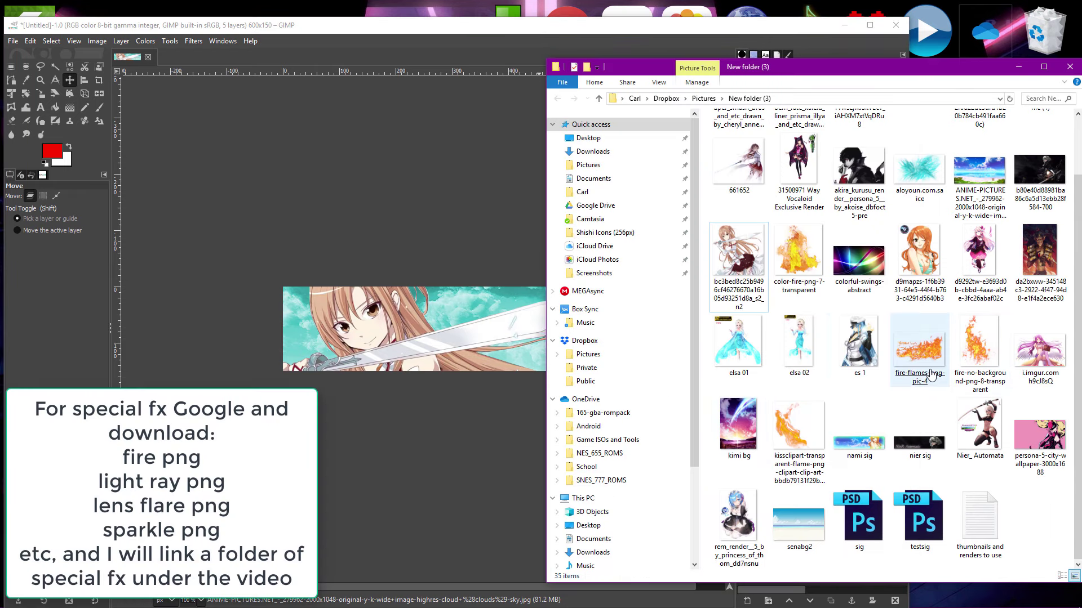
pyautogui.moveTo(973, 361); pyautogui.dragTo(508, 480)
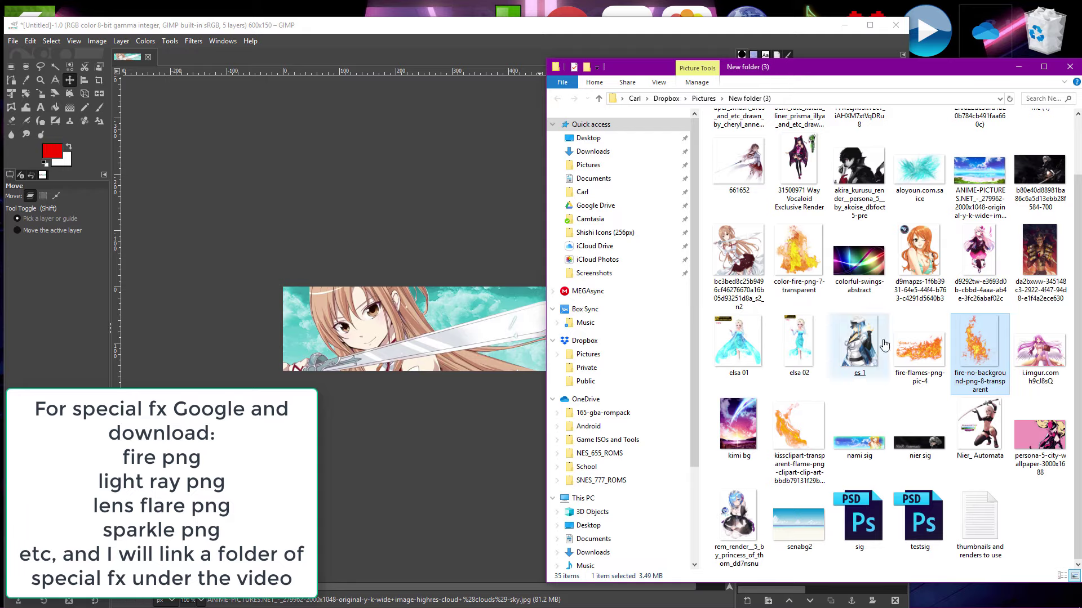
pyautogui.moveTo(795, 434); pyautogui.dragTo(446, 315)
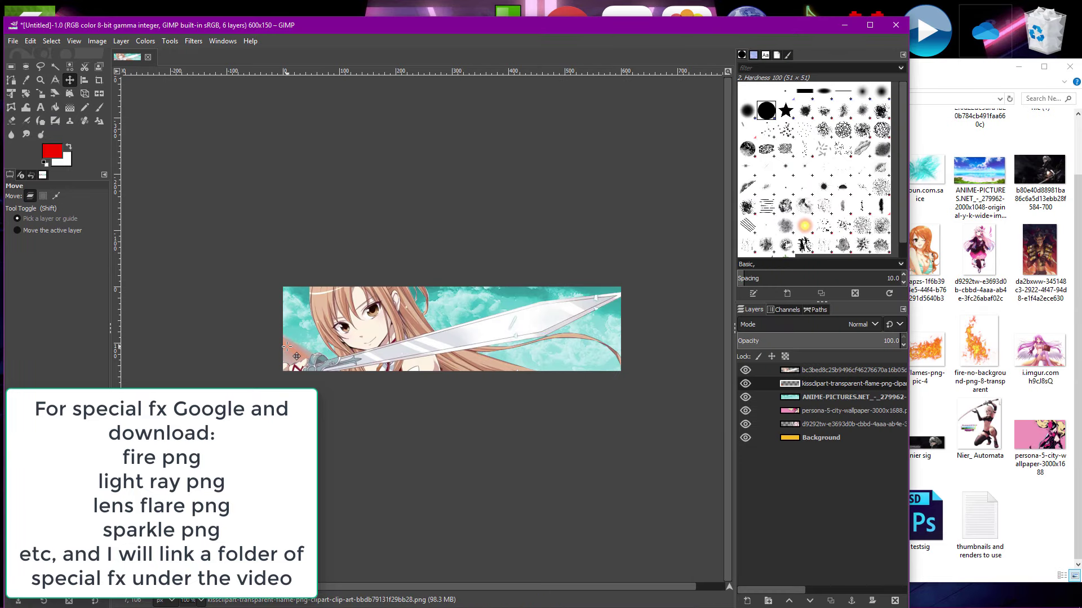
pyautogui.moveTo(287, 346); pyautogui.dragTo(479, 329)
pyautogui.moveTo(453, 310); pyautogui.dragTo(370, 423)
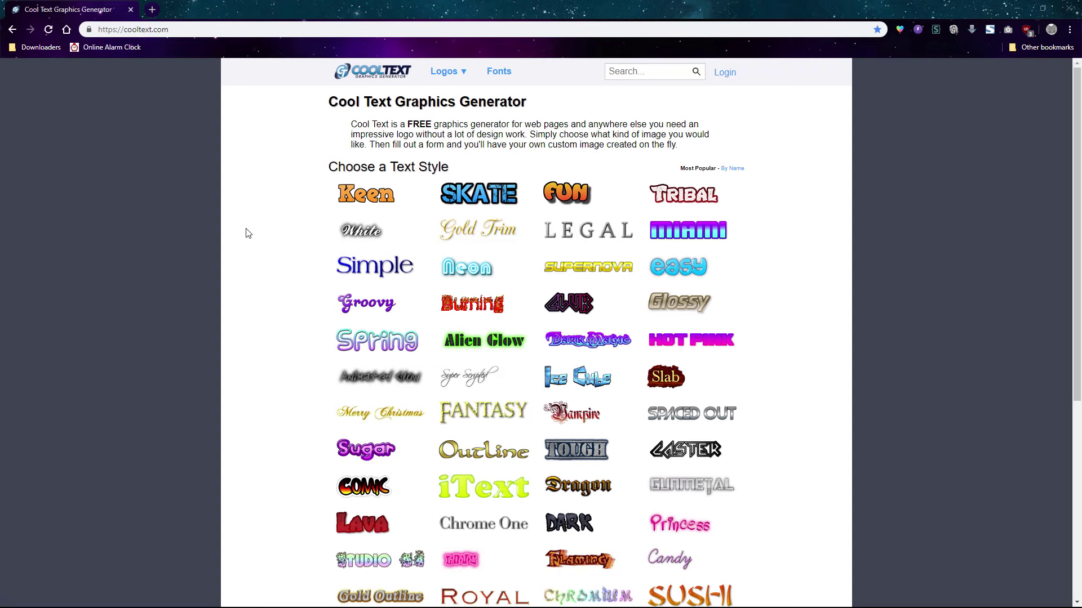
# Pick the Supernova logo style on Cooltext
pyautogui.scroll(-2, 245, 232)
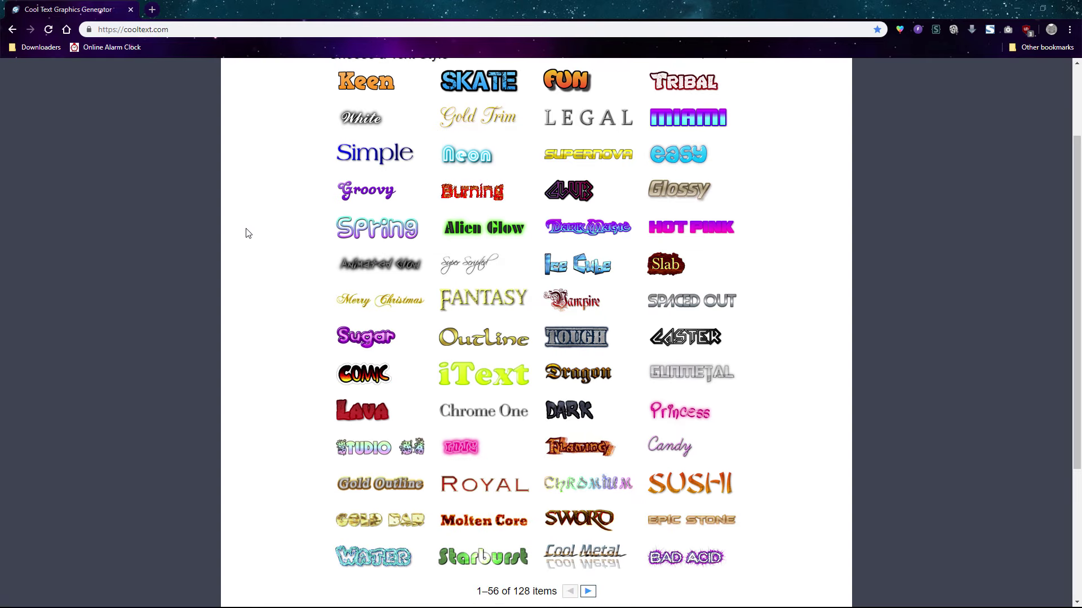
pyautogui.scroll(2, 246, 233)
pyautogui.scroll(-1, 245, 234)
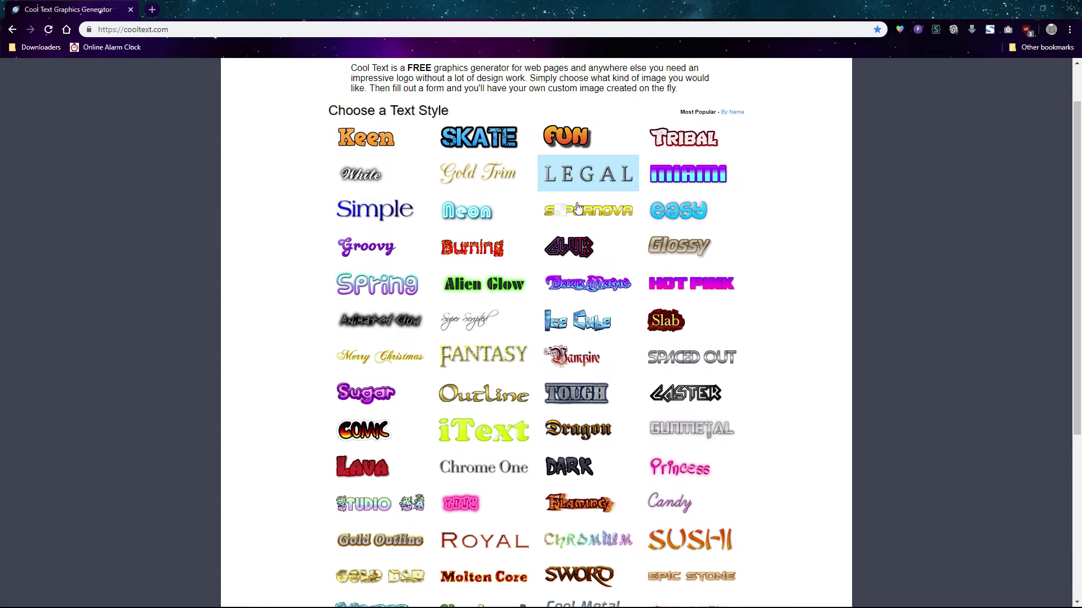
pyautogui.click(606, 213)
# Set the logo text to 'Sword Art Online' in the Futuristic > Futured font and create the logo
pyautogui.click(478, 238)
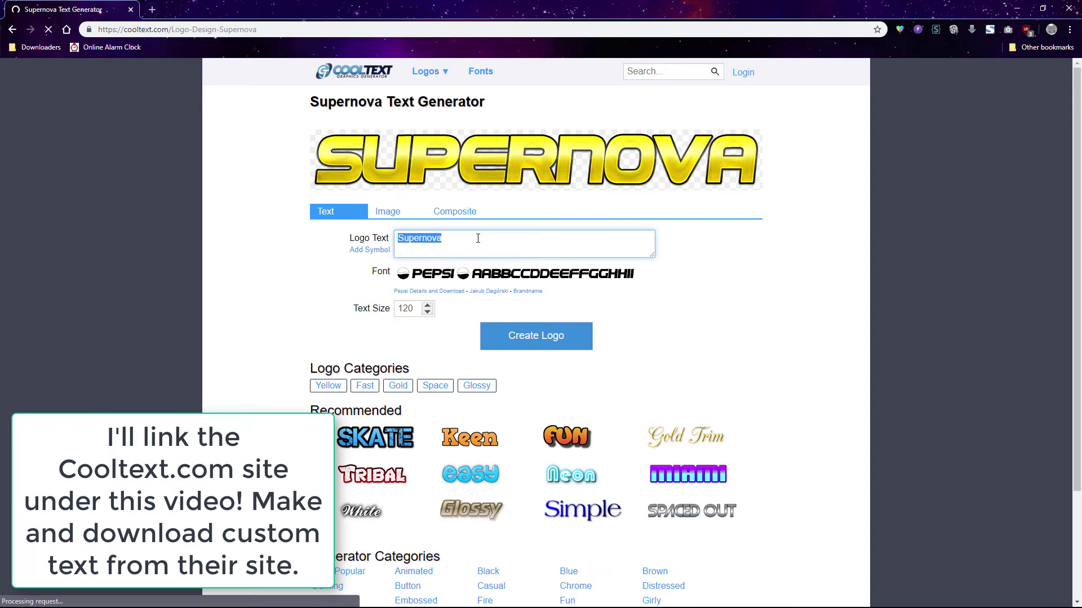
pyautogui.click(438, 271)
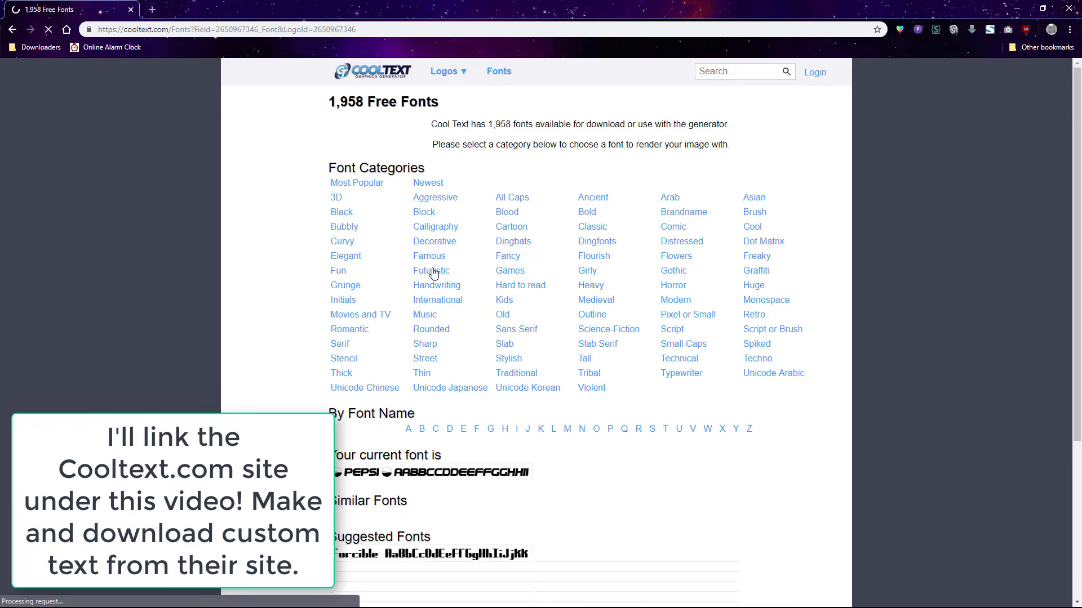
pyautogui.click(366, 284)
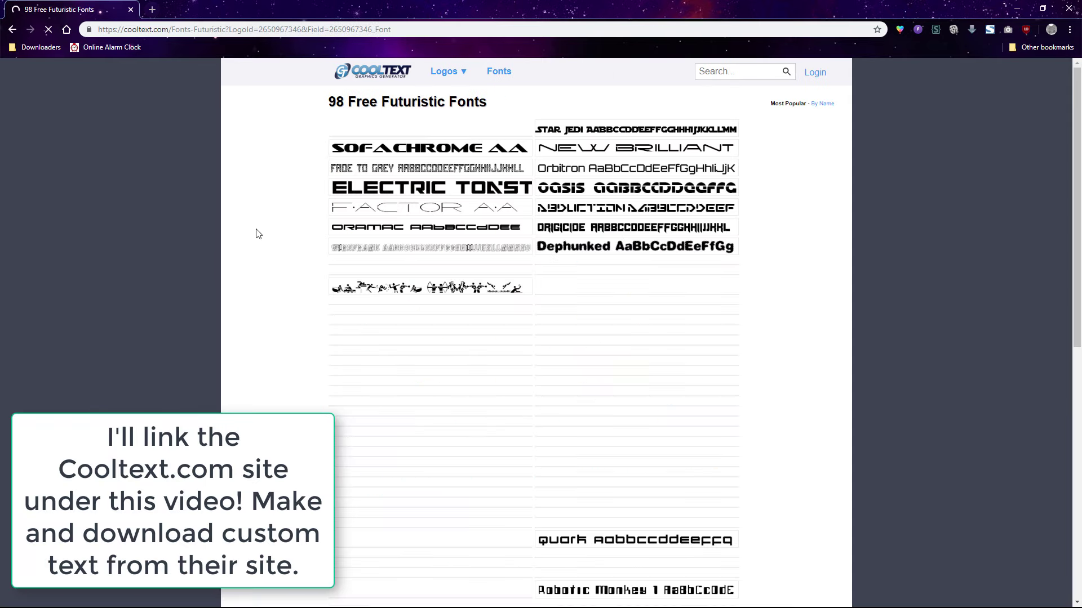
pyautogui.scroll(-2, 418, 335)
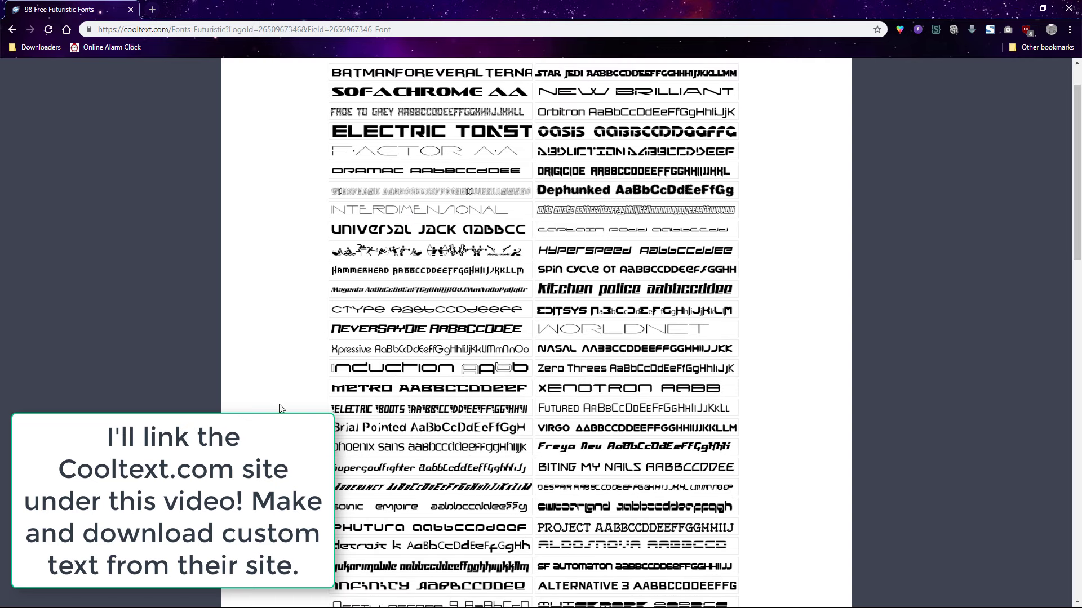
pyautogui.moveTo(456, 391)
pyautogui.scroll(-3, 455, 390)
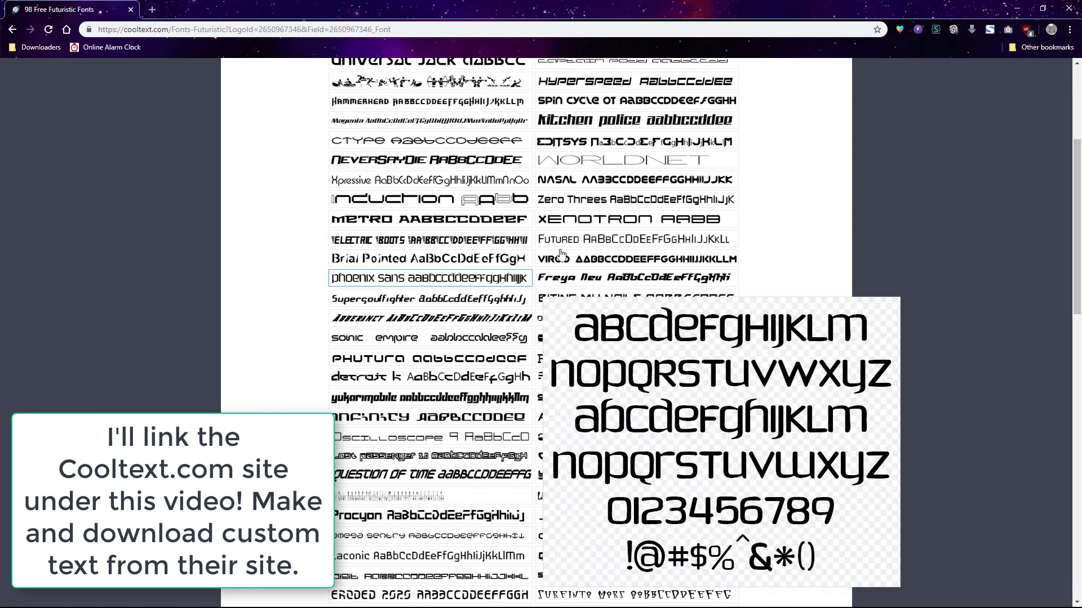
pyautogui.click(620, 167)
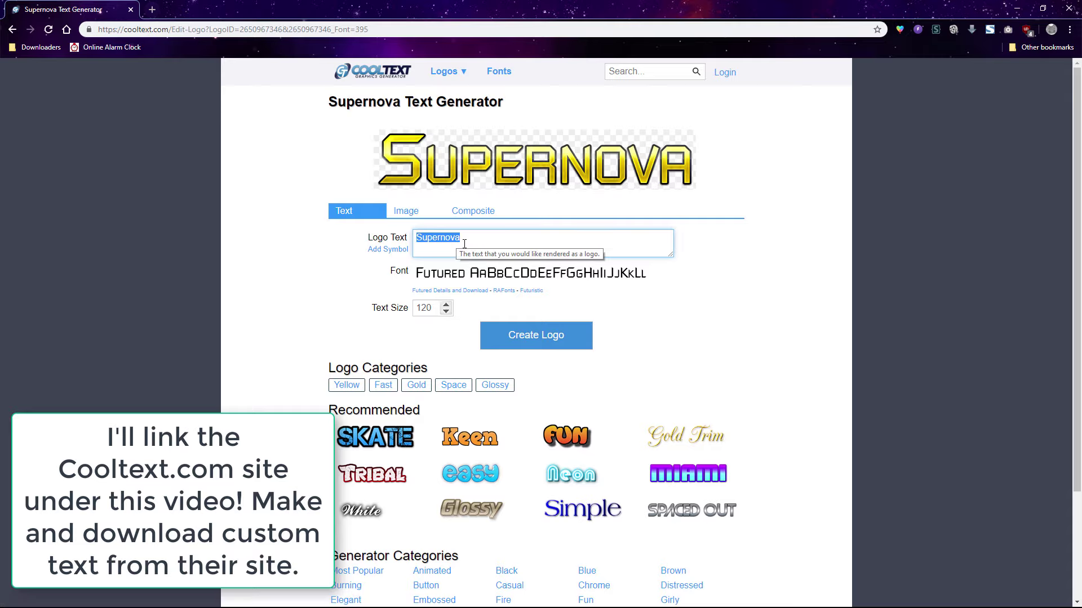
pyautogui.write('Sword Art Online')
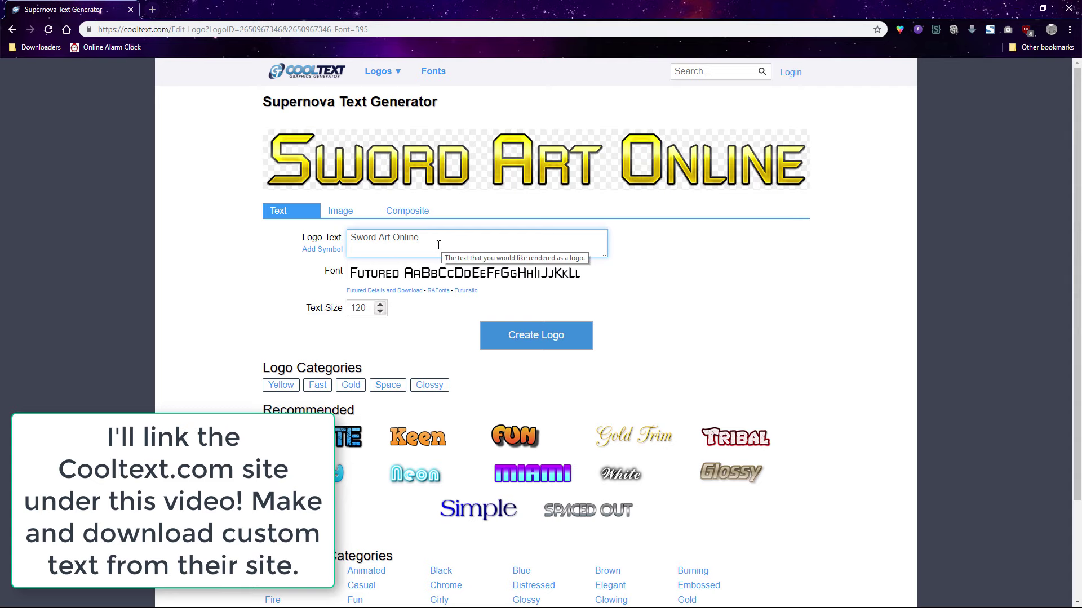
pyautogui.click(526, 338)
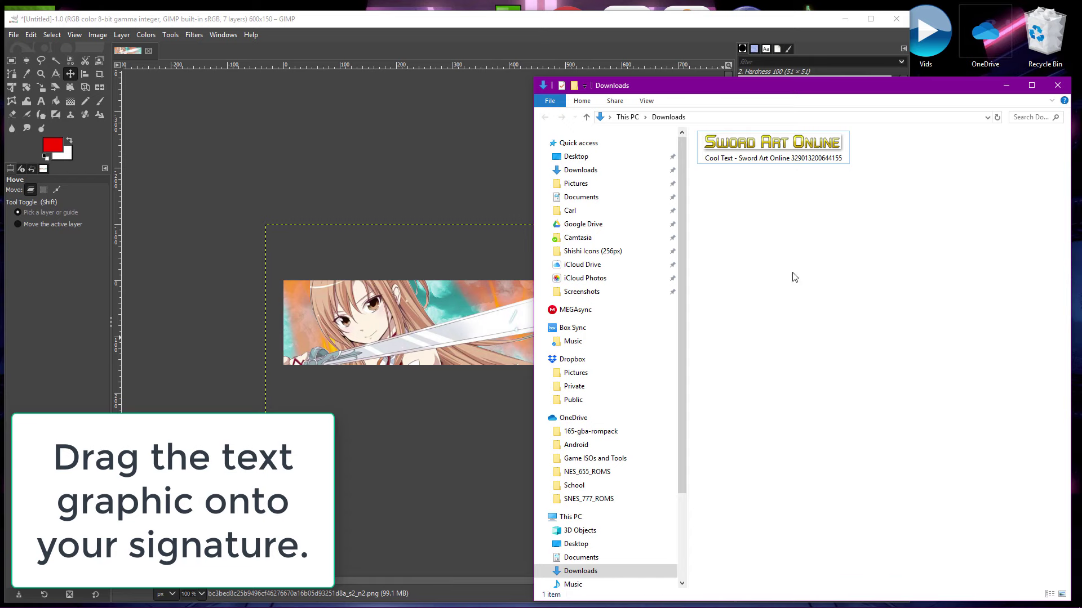
# Add the Sword Art Online graphic as a layer and scale it to 422×47
pyautogui.moveTo(773, 147); pyautogui.dragTo(431, 333)
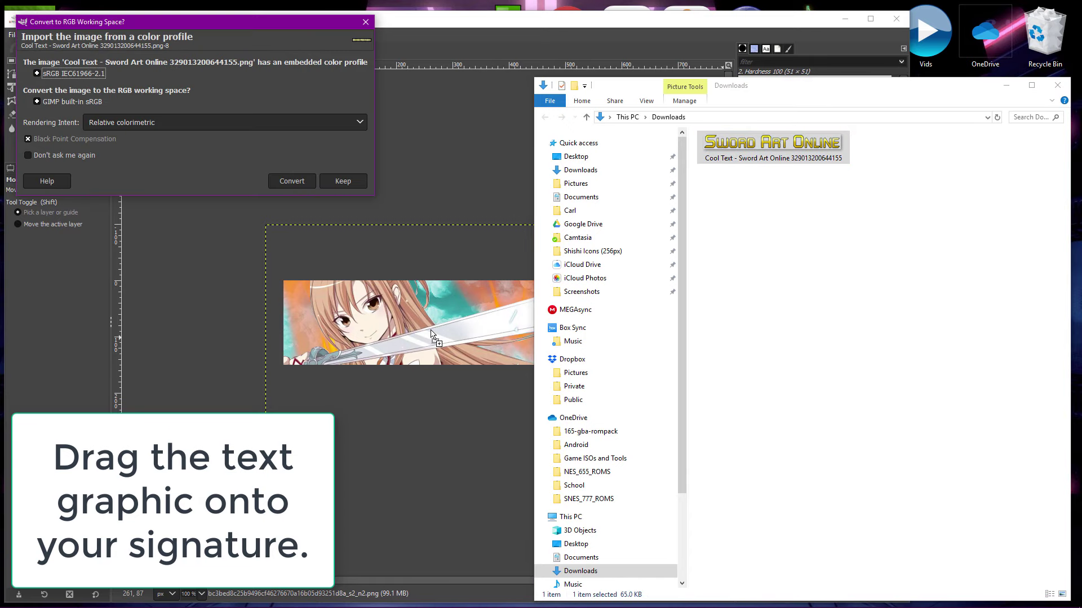
pyautogui.click(299, 184)
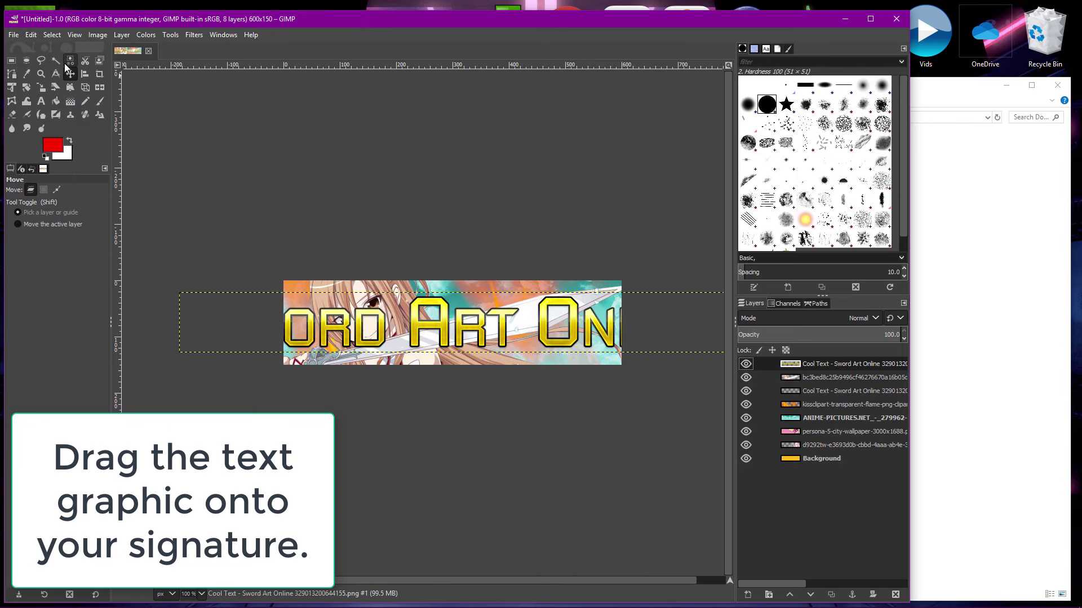
pyautogui.click(42, 88)
pyautogui.moveTo(183, 293); pyautogui.dragTo(505, 358)
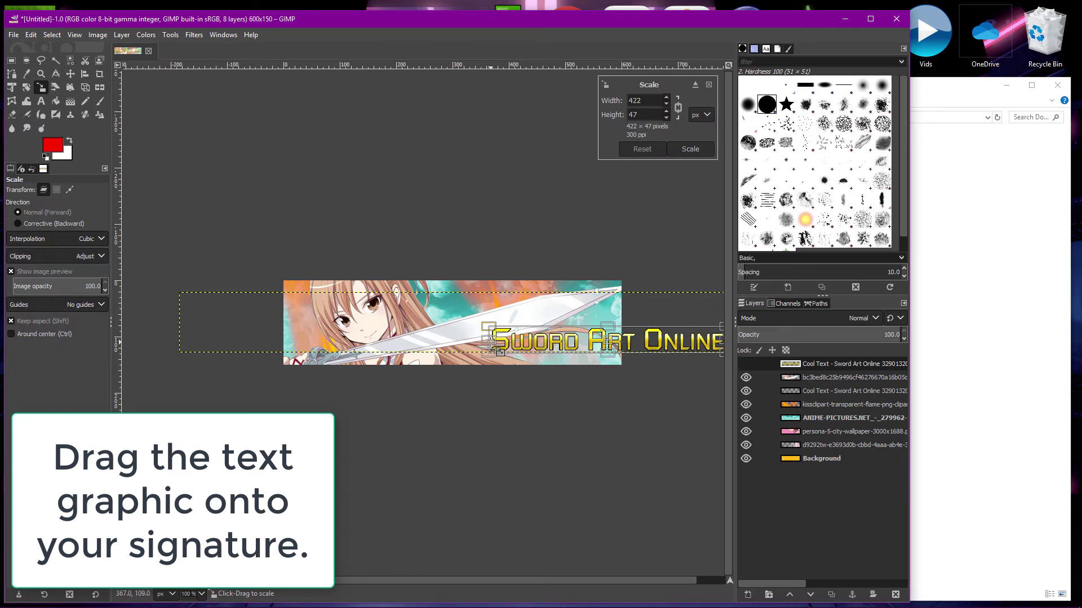
pyautogui.click(690, 150)
# Move the Sword Art Online logo to the banner's bottom right
pyautogui.click(70, 74)
pyautogui.moveTo(585, 352); pyautogui.dragTo(480, 364)
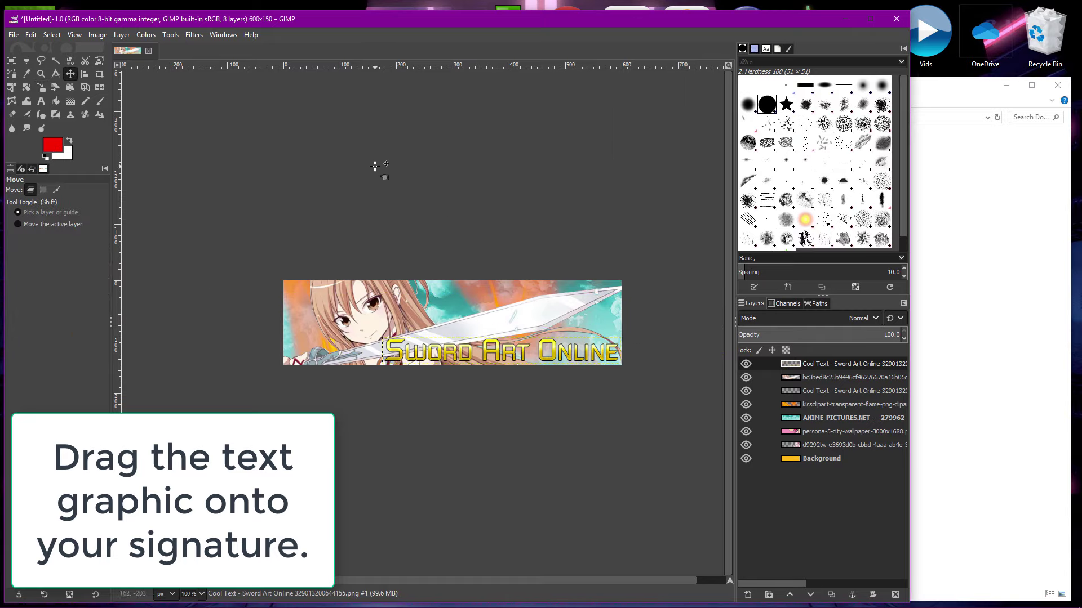
pyautogui.moveTo(216, 21); pyautogui.dragTo(326, 16)
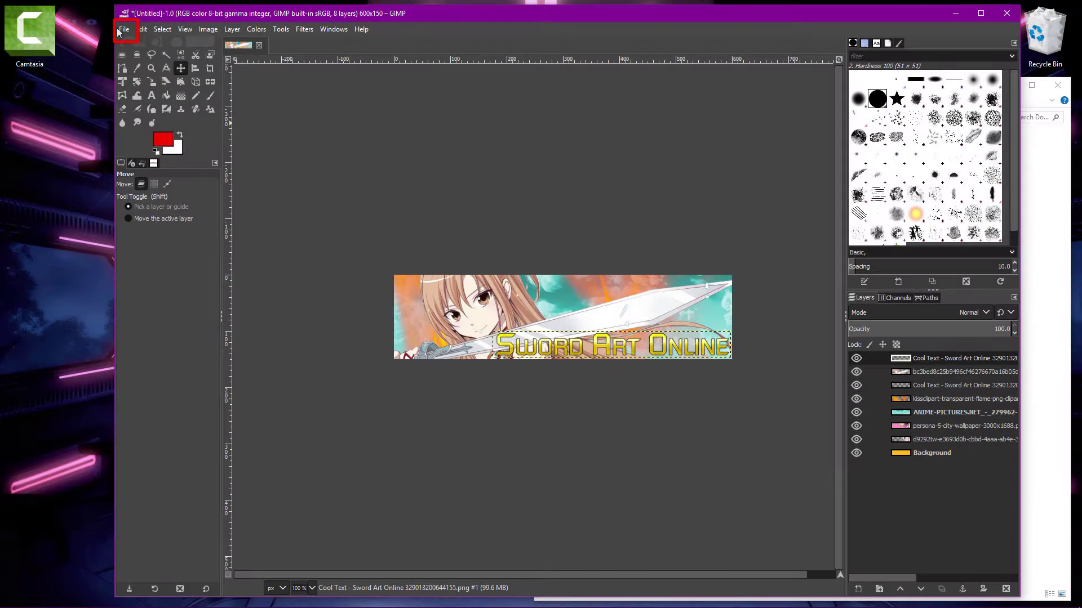
# Save the banner as the GIMP project 'signature project.xcf' in the Desktop folder
pyautogui.click(124, 29)
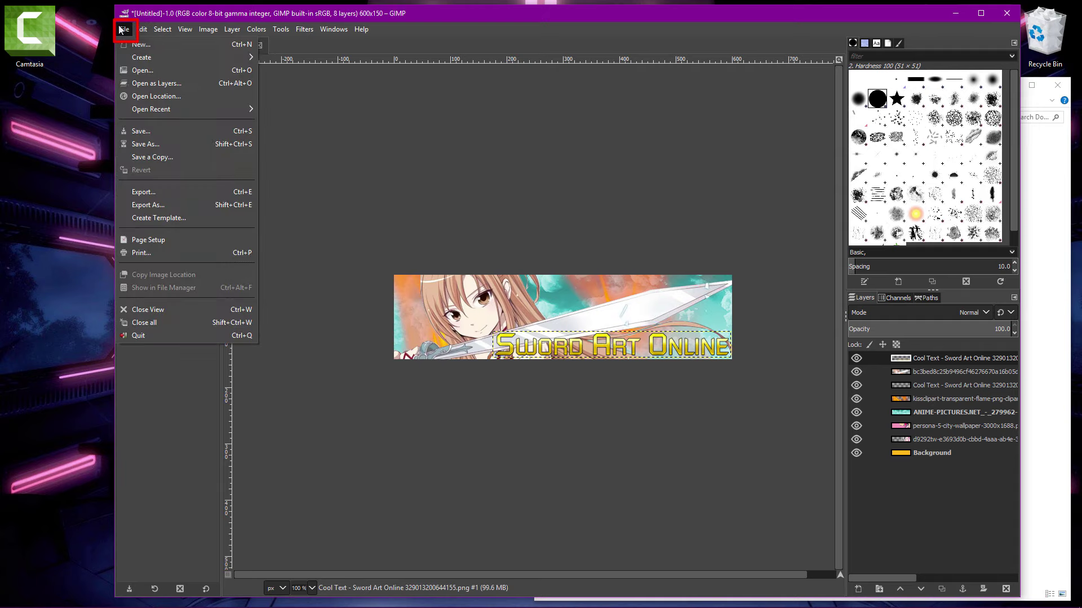
pyautogui.click(152, 145)
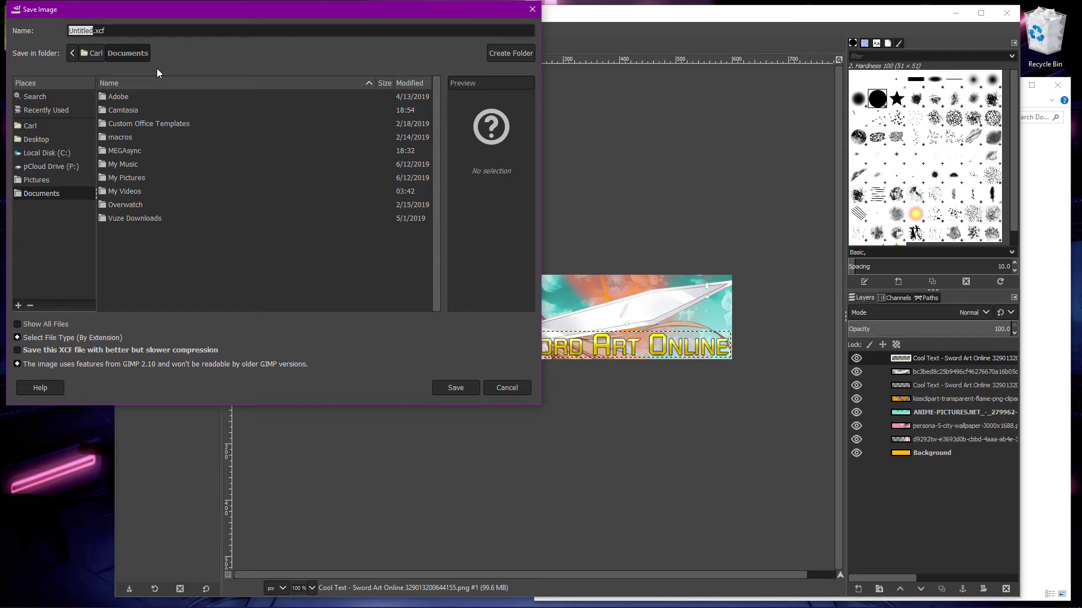
pyautogui.write('signature p')
pyautogui.write('rojct')
pyautogui.write('e')
pyautogui.click(38, 140)
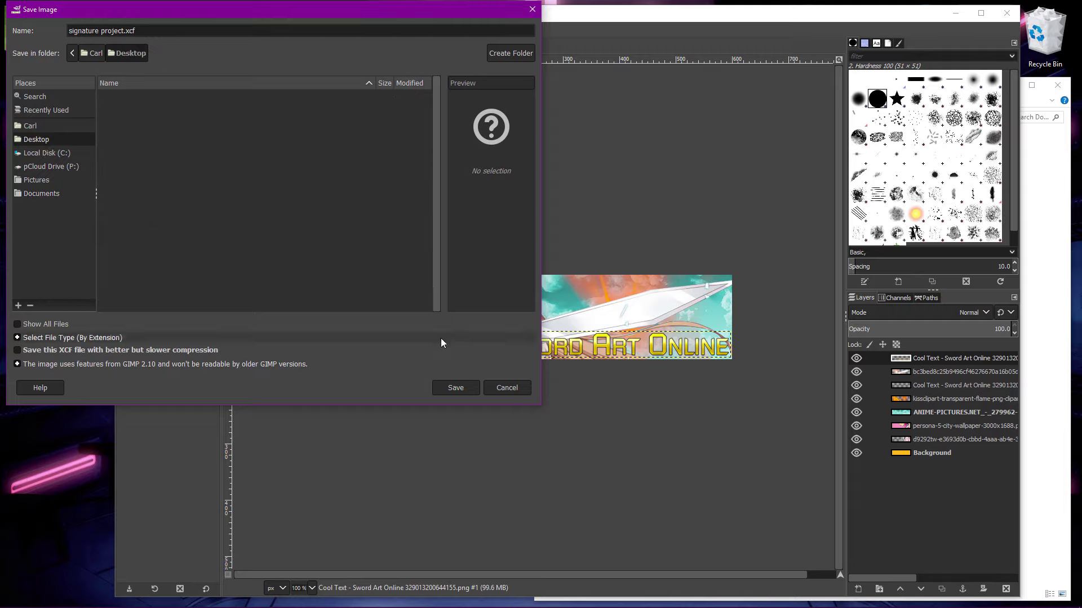
pyautogui.click(461, 394)
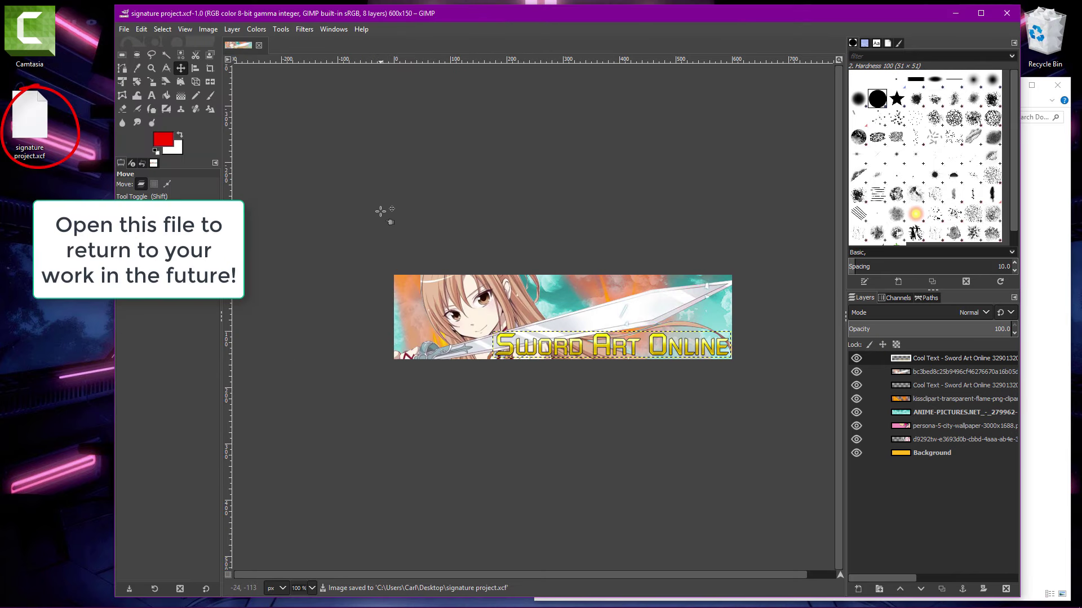
# Export the banner to the Desktop under the file name 'asuna sig.png'
pyautogui.click(123, 29)
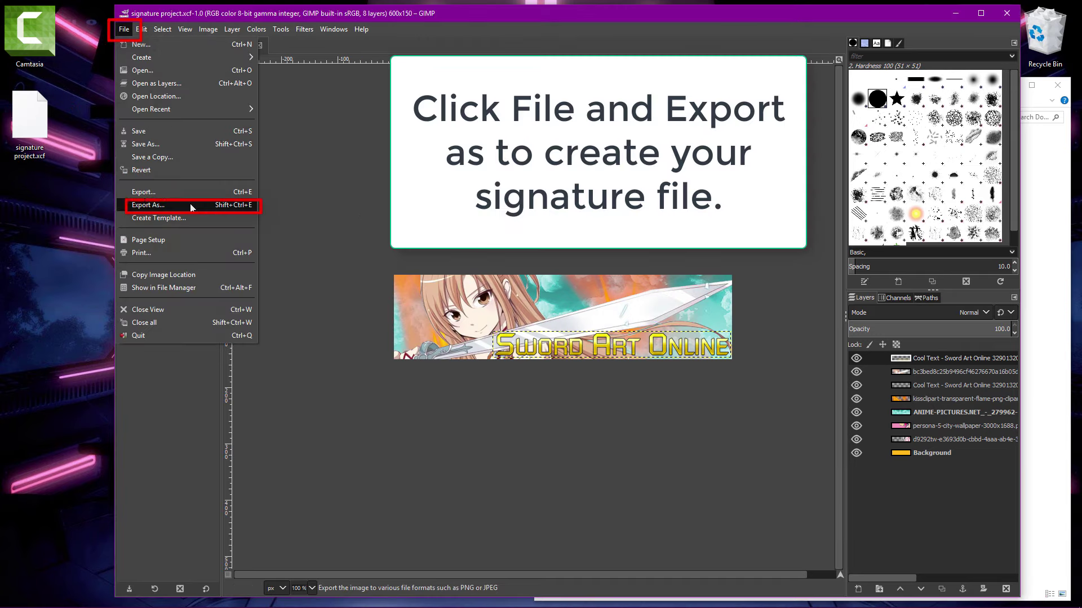
pyautogui.click(217, 207)
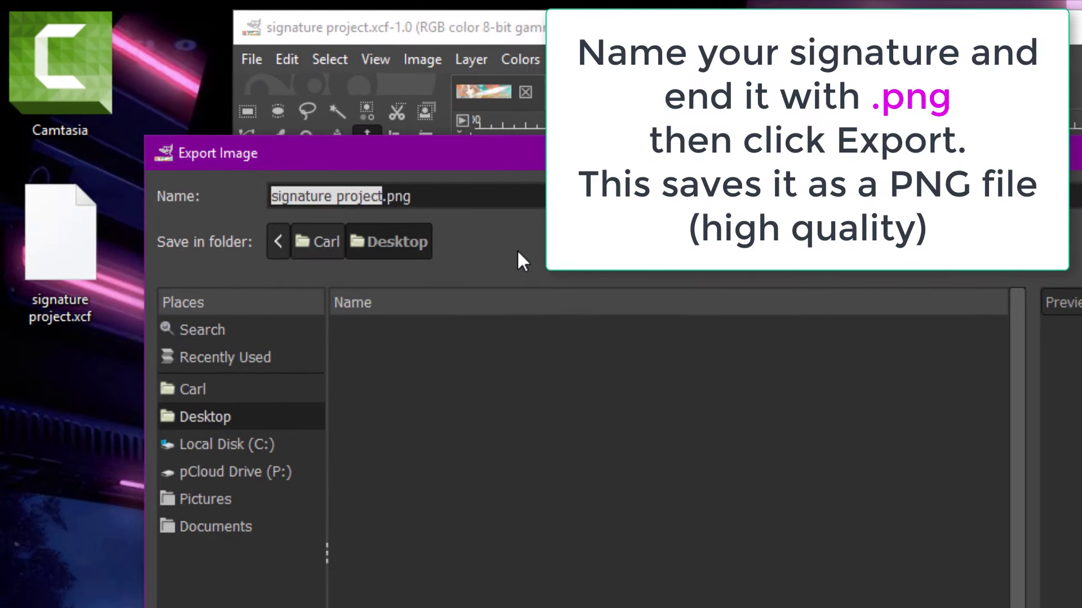
pyautogui.moveTo(386, 197); pyautogui.dragTo(218, 190)
pyautogui.write('asuna sig')
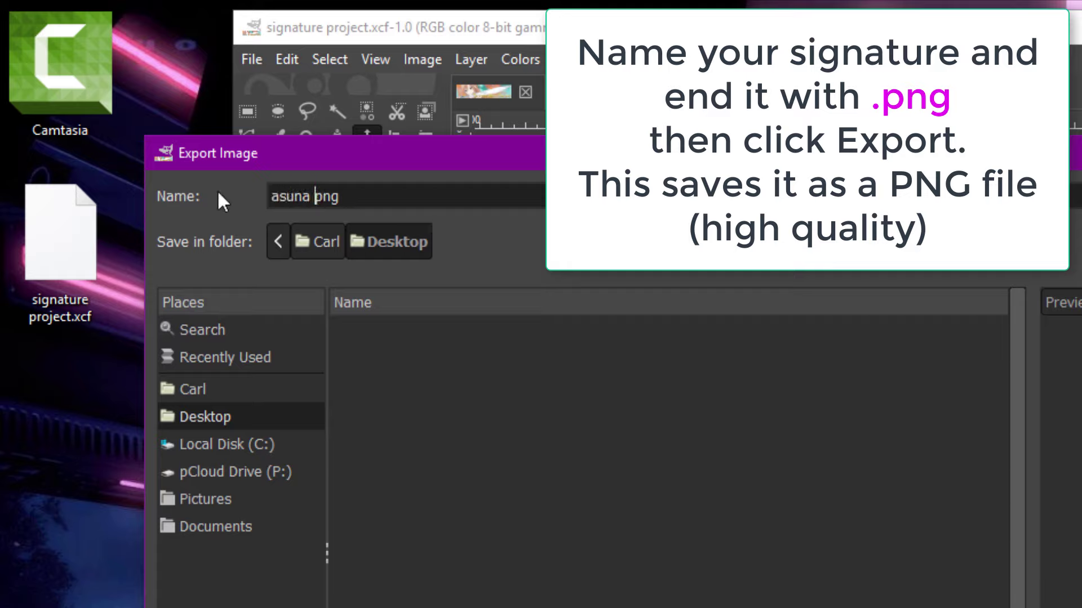
pyautogui.write('.')
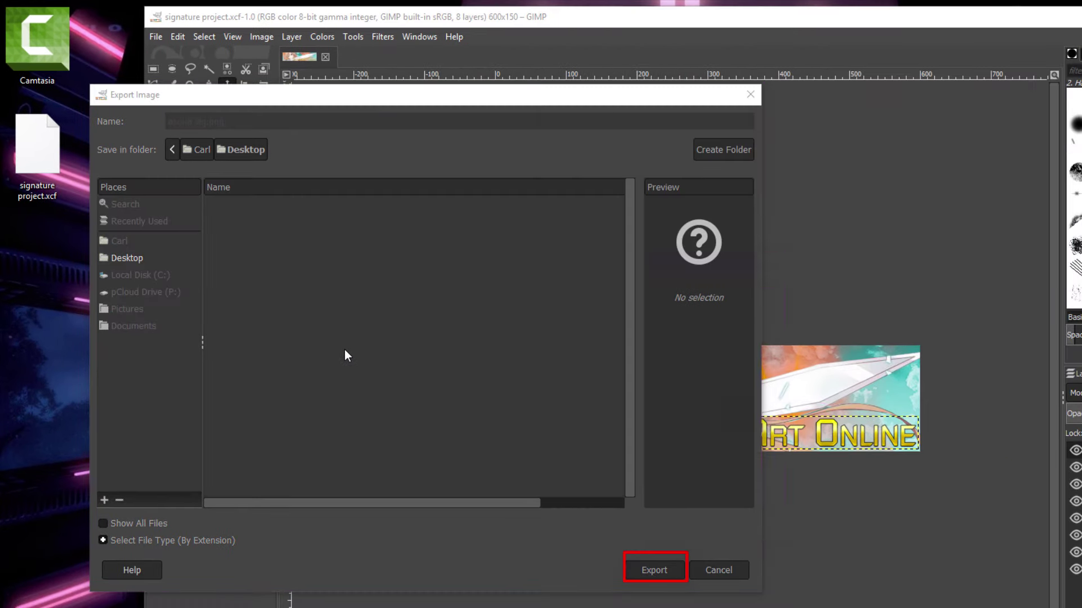
pyautogui.click(678, 517)
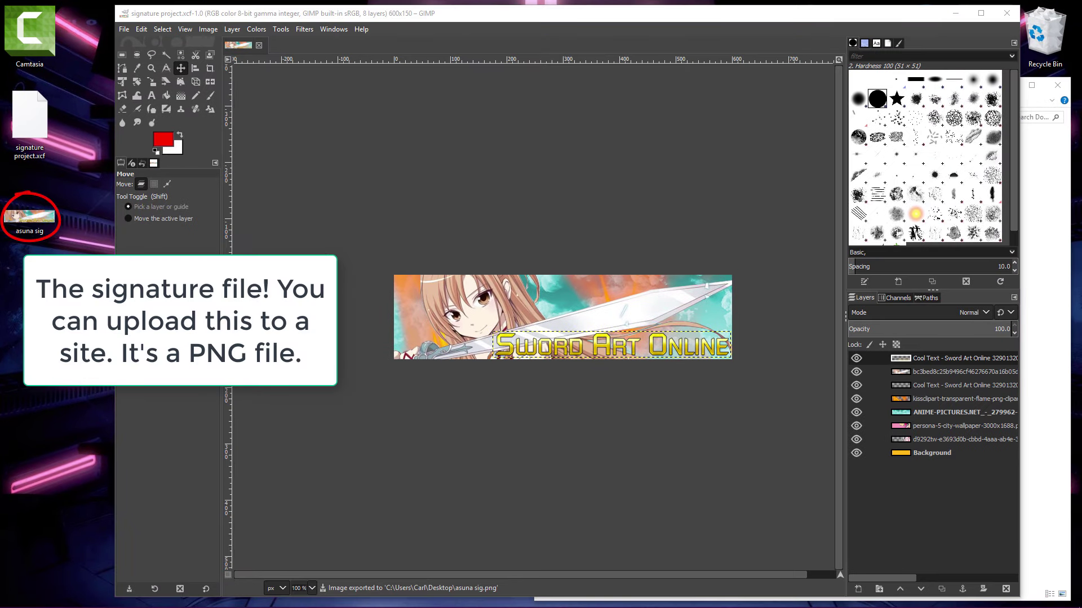
# Hide the text, Asuna, flame and anime layers, keeping only the pink Persona artwork visible
pyautogui.click(856, 363)
pyautogui.click(856, 372)
pyautogui.click(857, 385)
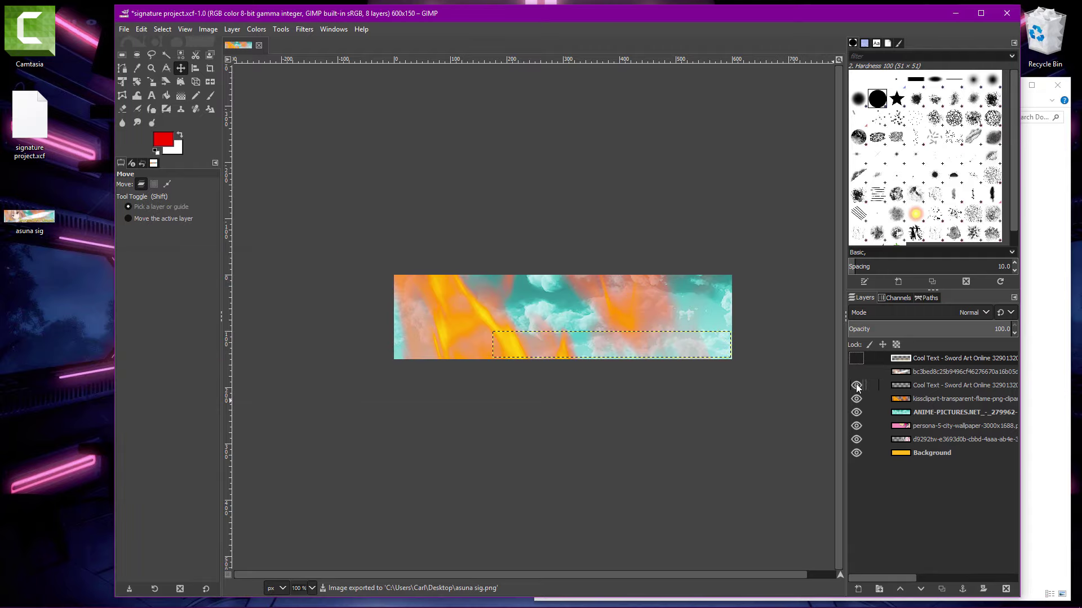
pyautogui.click(856, 399)
pyautogui.click(856, 412)
pyautogui.click(856, 426)
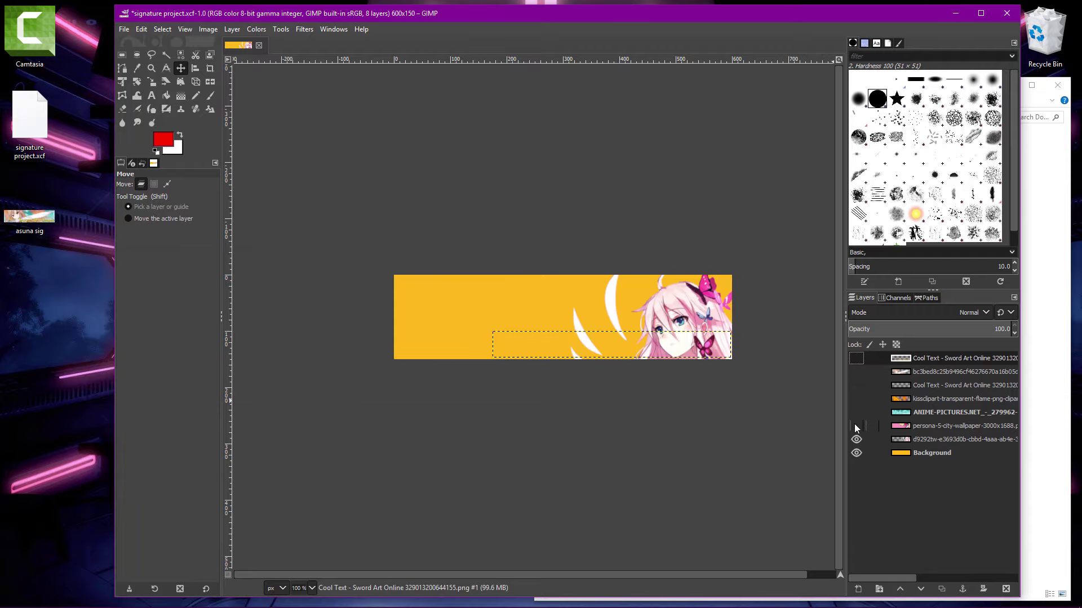
pyautogui.click(856, 440)
pyautogui.click(856, 426)
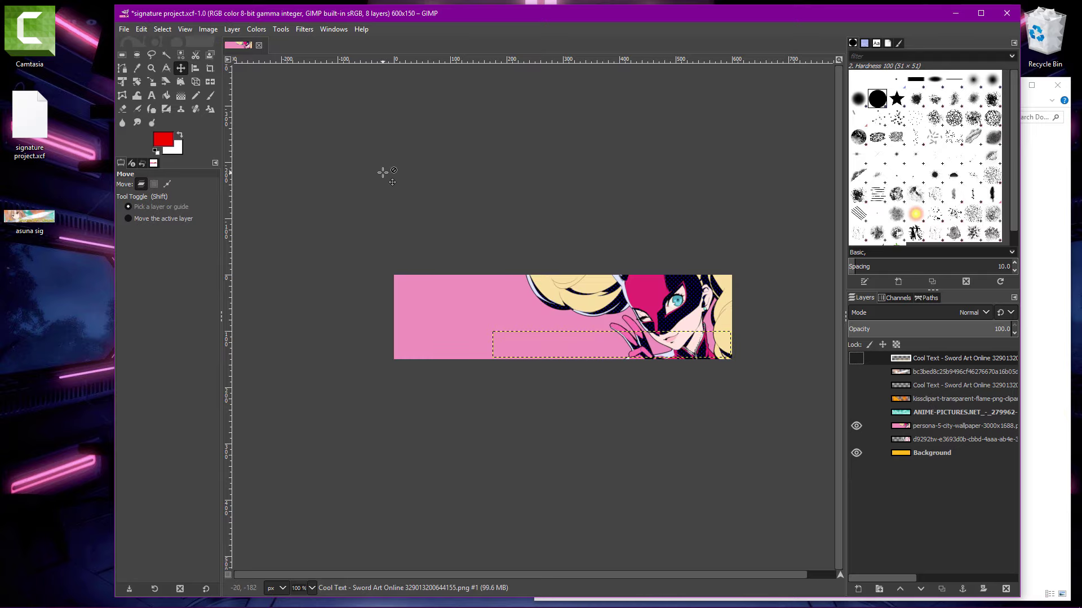
pyautogui.click(127, 30)
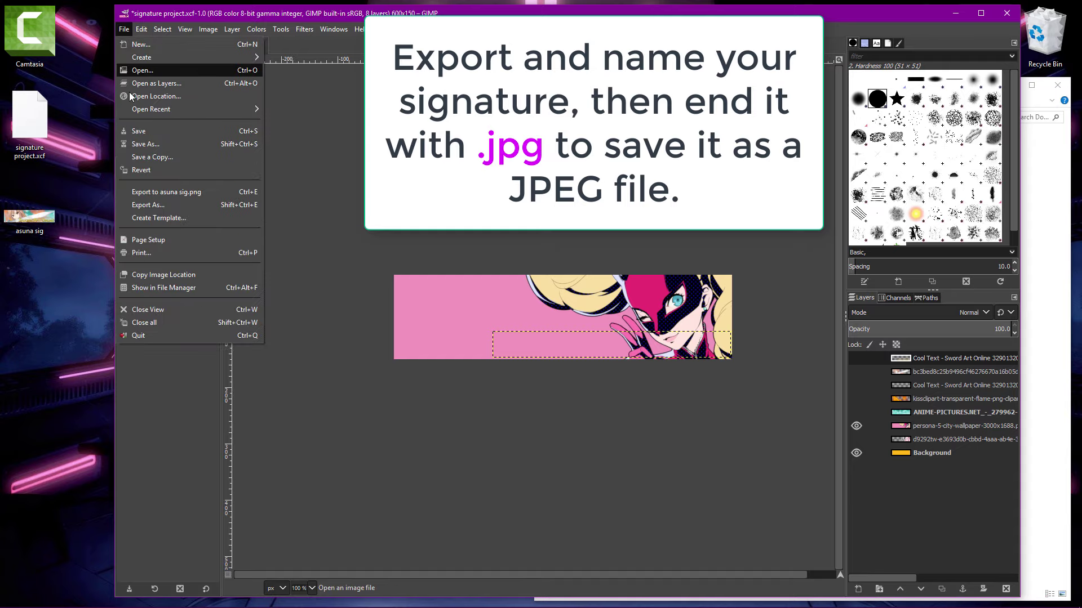
# Export the Persona version as 'persona 5 sig.jpg' on the Desktop at JPEG quality 90
pyautogui.click(148, 205)
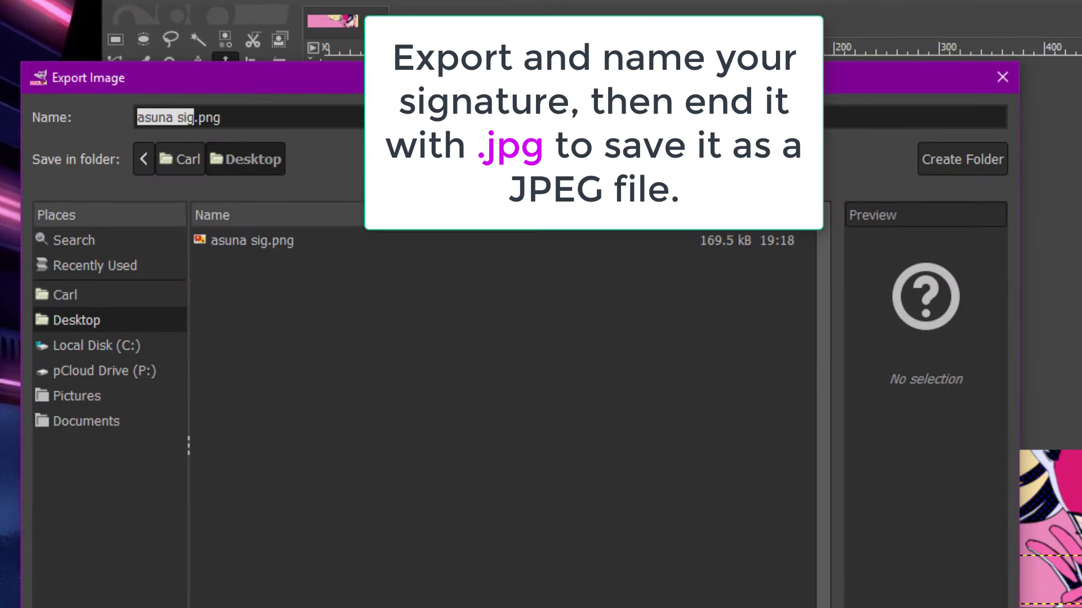
pyautogui.write('persona 5 si')
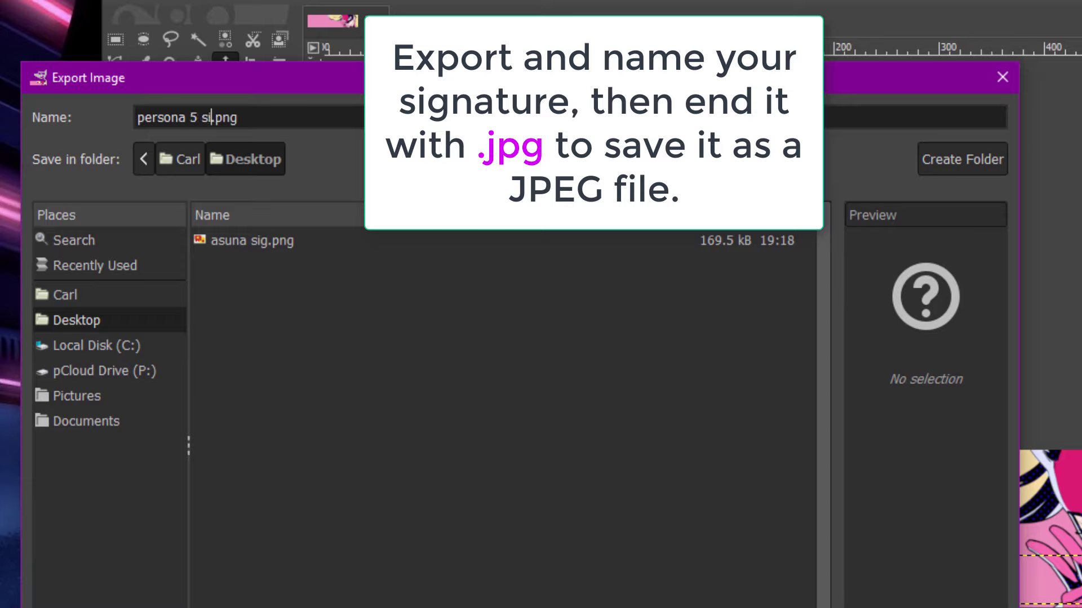
pyautogui.write('g')
pyautogui.click(225, 118)
pyautogui.moveTo(240, 127); pyautogui.dragTo(317, 144)
pyautogui.write('jpg')
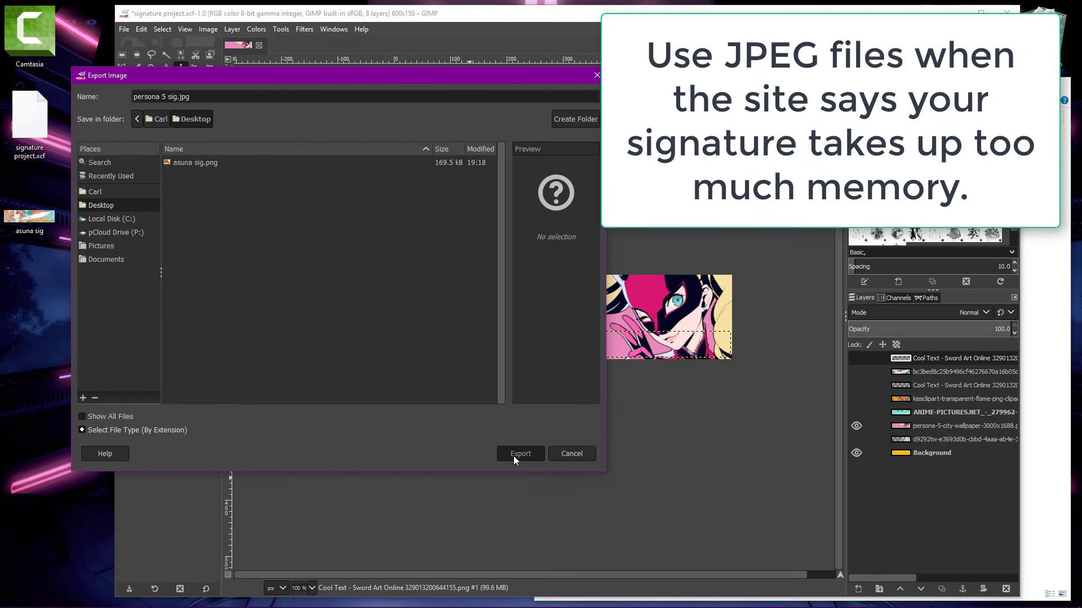
pyautogui.click(513, 458)
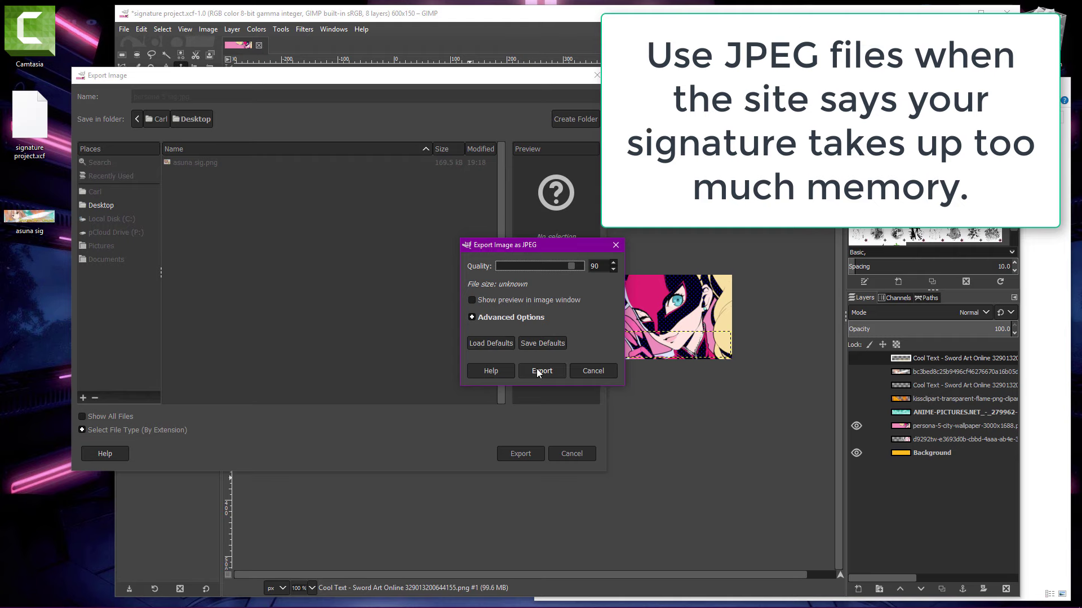
pyautogui.click(540, 371)
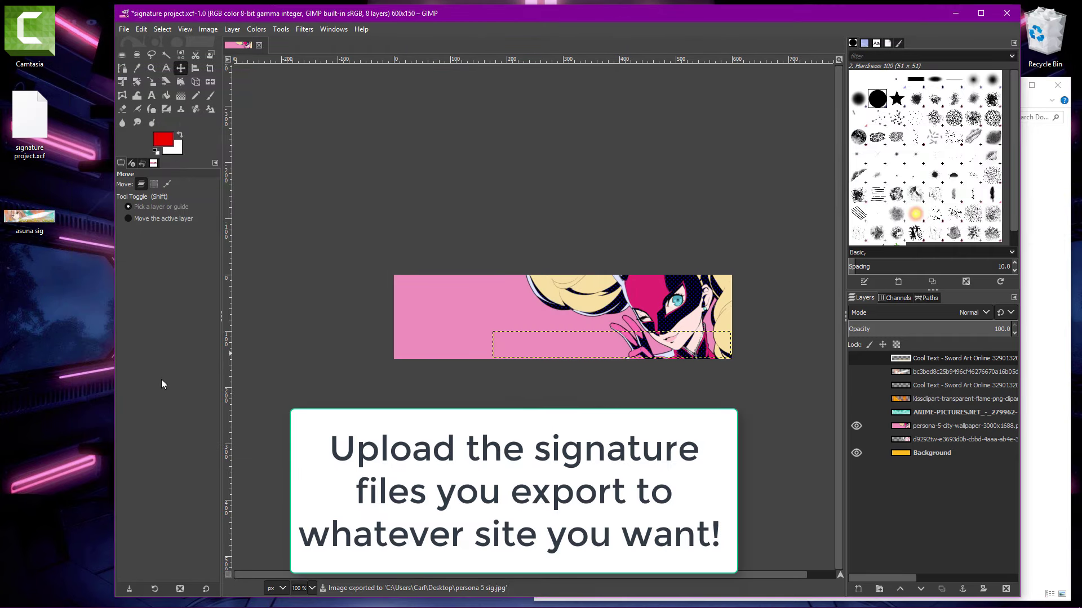
pyautogui.click(42, 425)
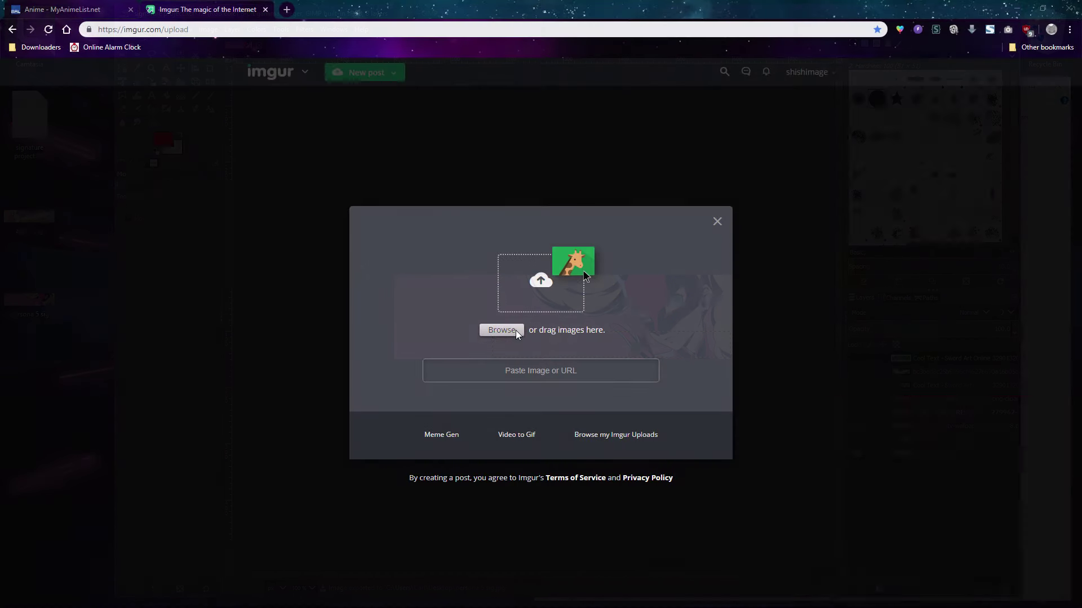
# Upload 'asuna sig' from the Desktop to Imgur
pyautogui.click(516, 330)
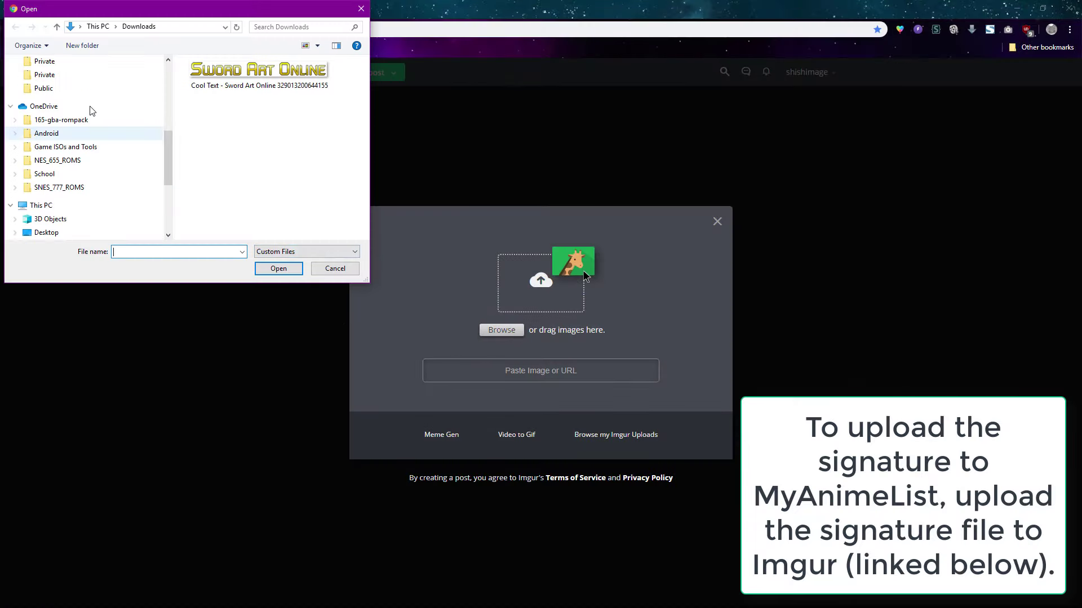
pyautogui.scroll(5, 92, 111)
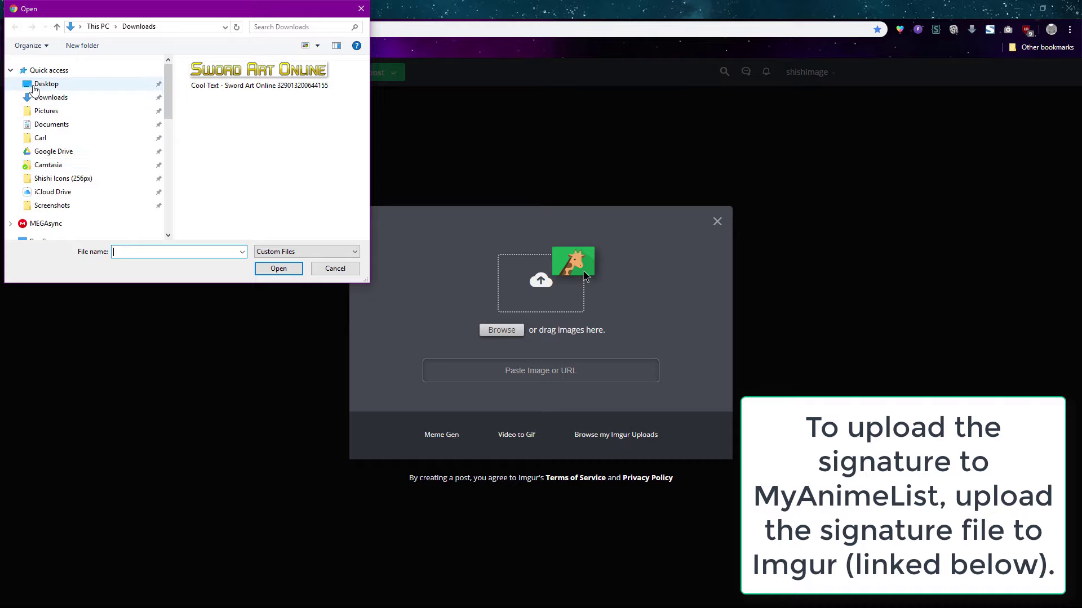
pyautogui.click(35, 86)
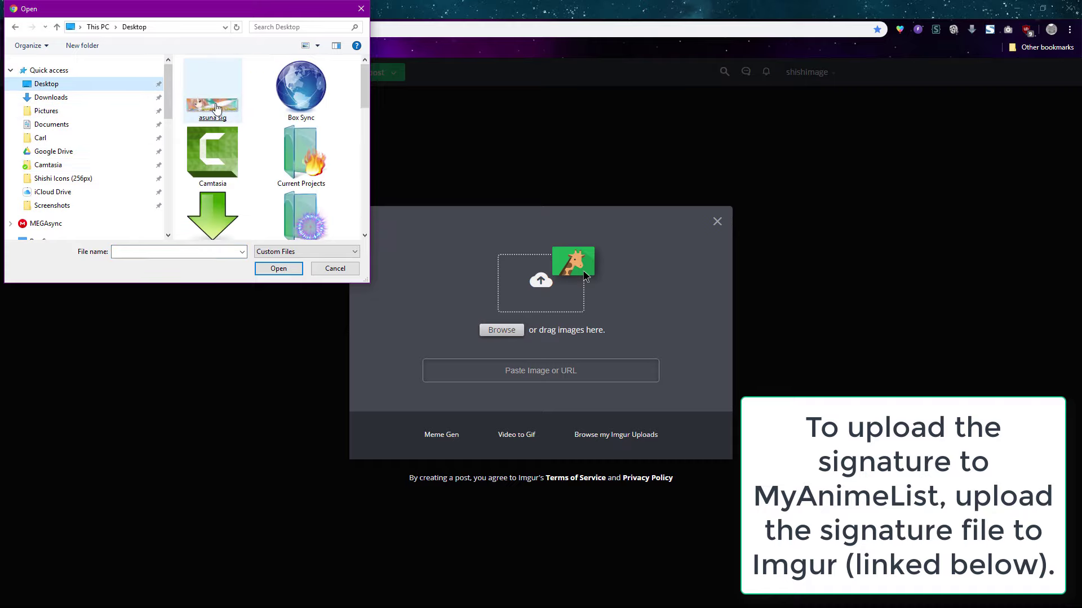
pyautogui.click(214, 104)
pyautogui.doubleClick(214, 105)
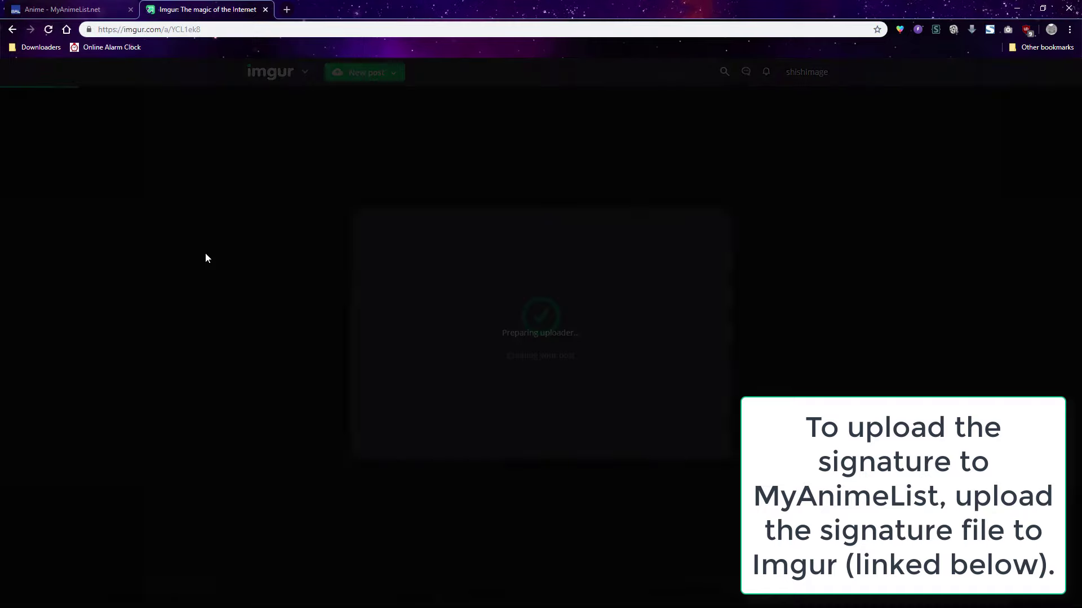
# Copy the uploaded image's BBCode (Forums) share link
pyautogui.moveTo(493, 184)
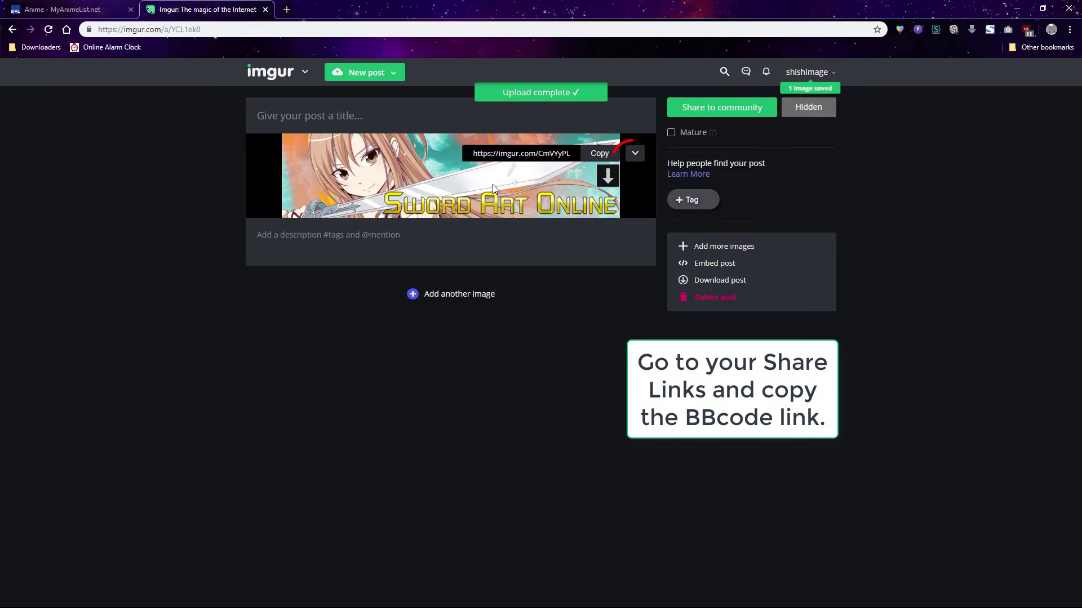
pyautogui.click(635, 156)
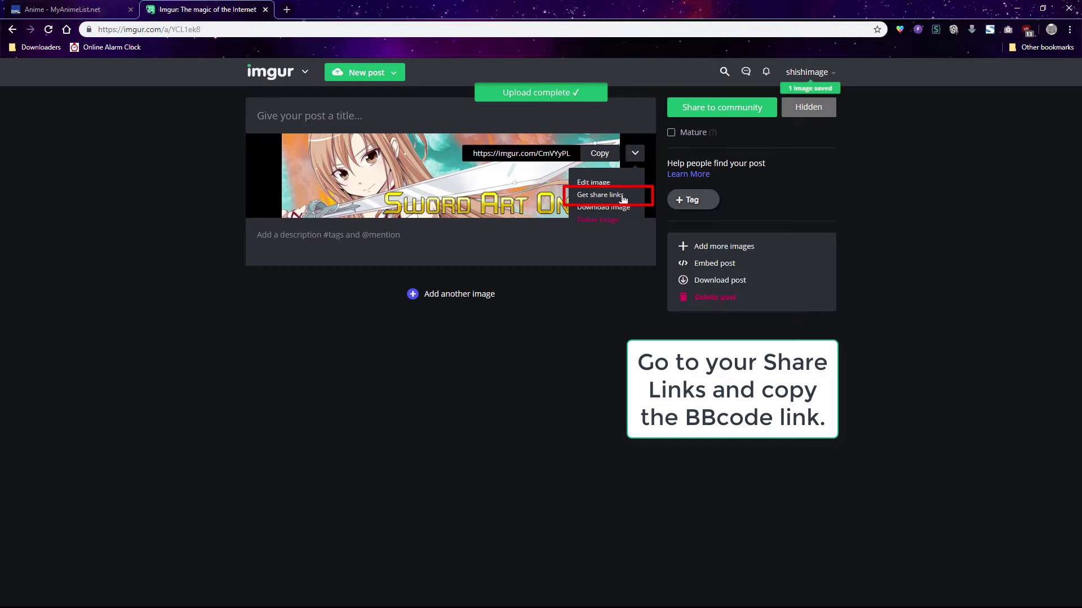
pyautogui.click(599, 195)
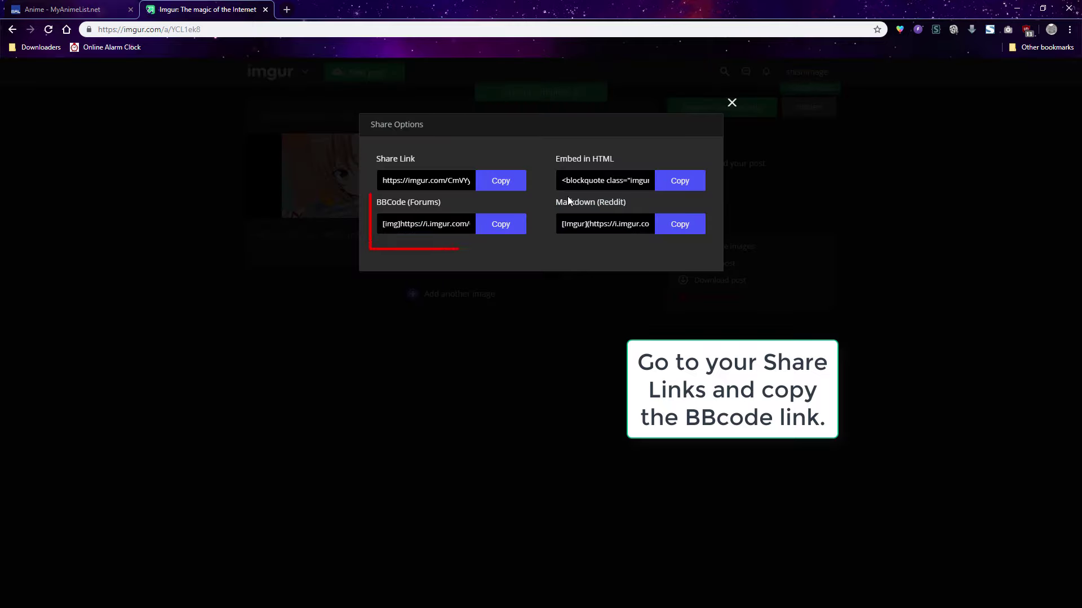
pyautogui.click(511, 229)
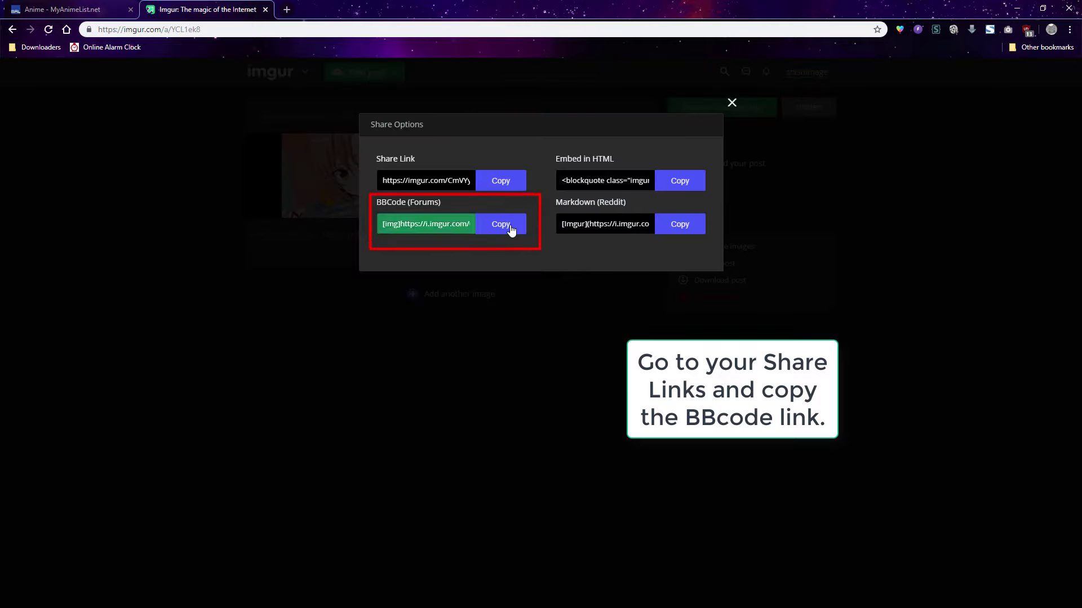
pyautogui.click(140, 185)
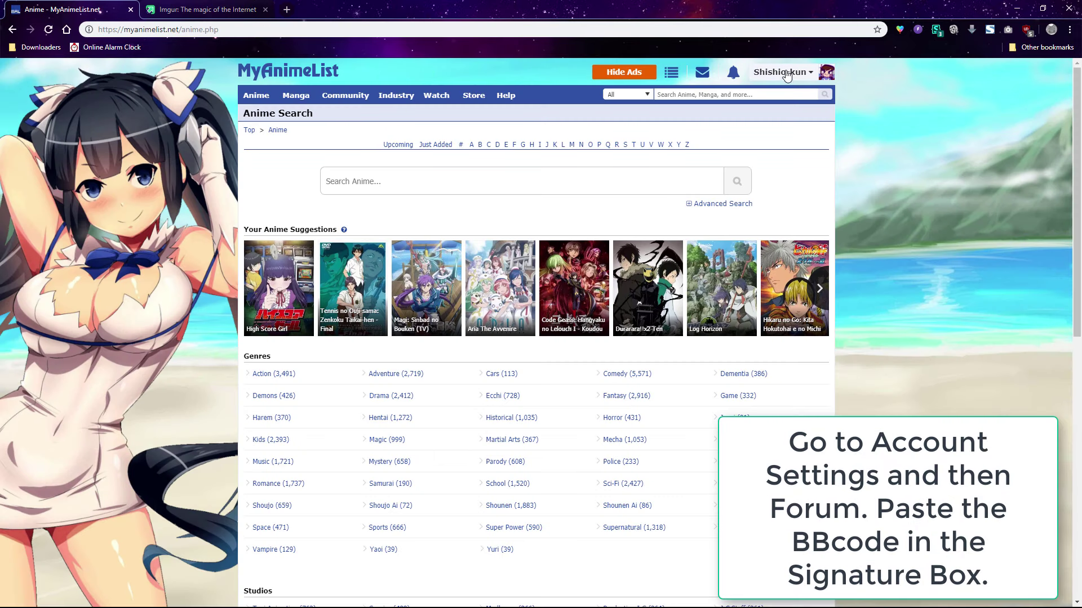
# Paste the Imgur BBCode into the Signature box in MyAnimeList Account Settings and submit
pyautogui.click(787, 75)
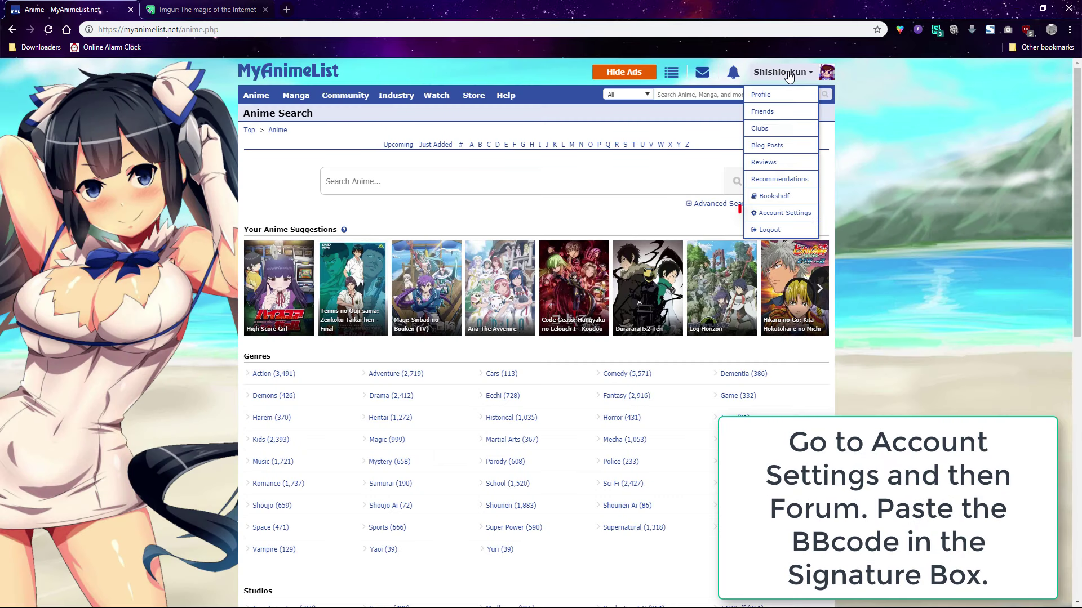
pyautogui.click(779, 211)
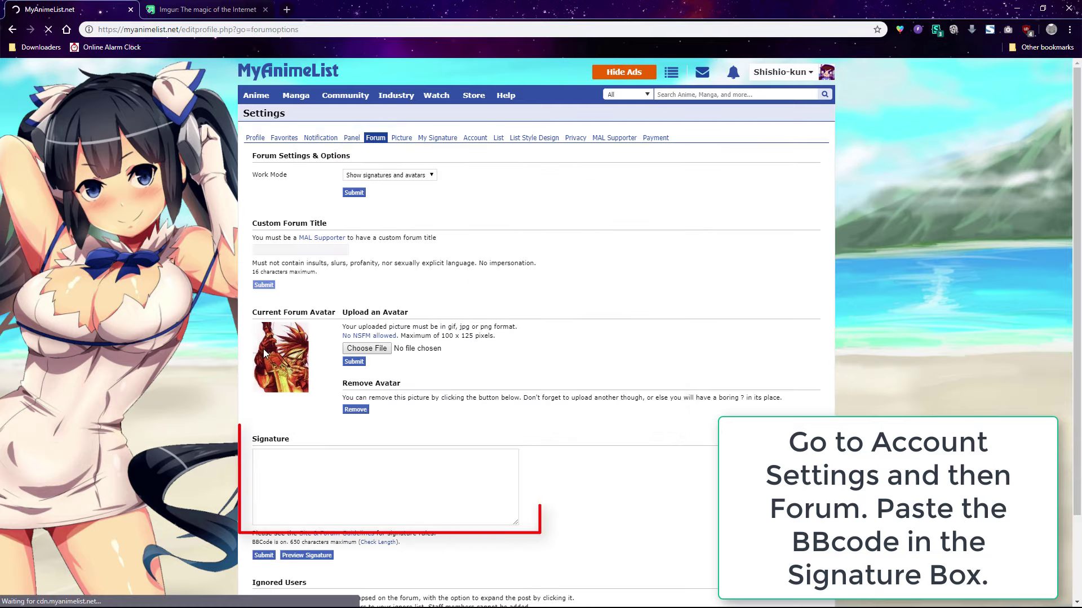
pyautogui.click(299, 465)
pyautogui.hotkey('ctrl', 'v')
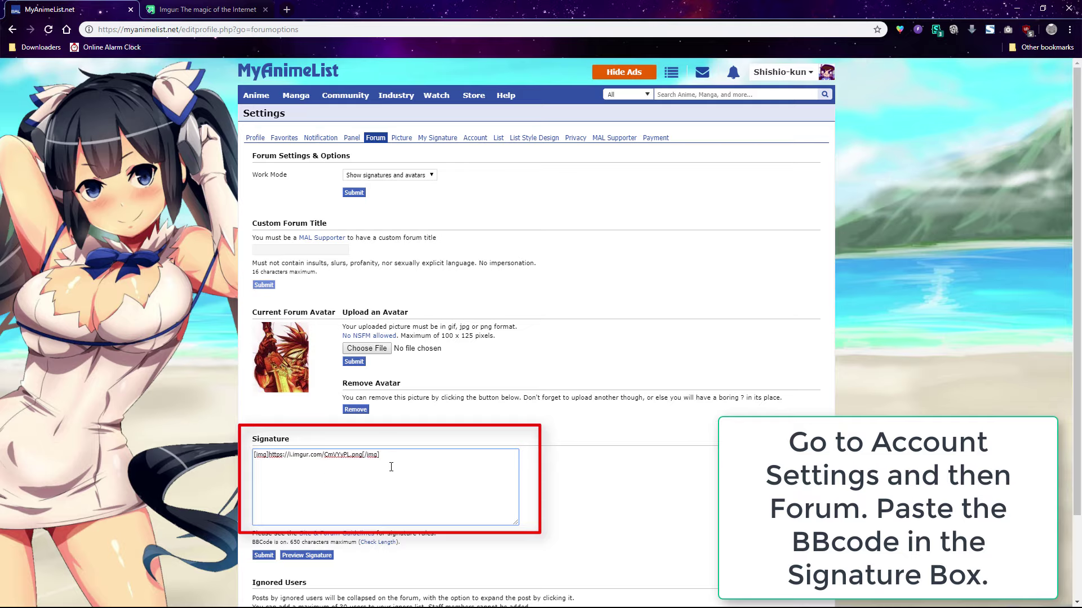
pyautogui.click(151, 387)
pyautogui.scroll(-1, 151, 386)
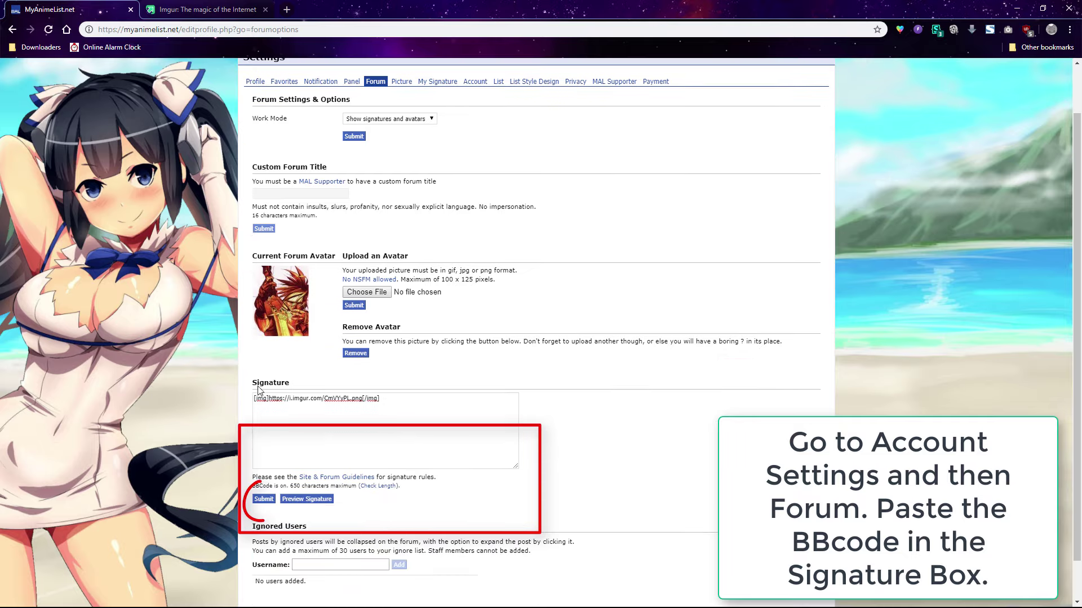
pyautogui.click(271, 500)
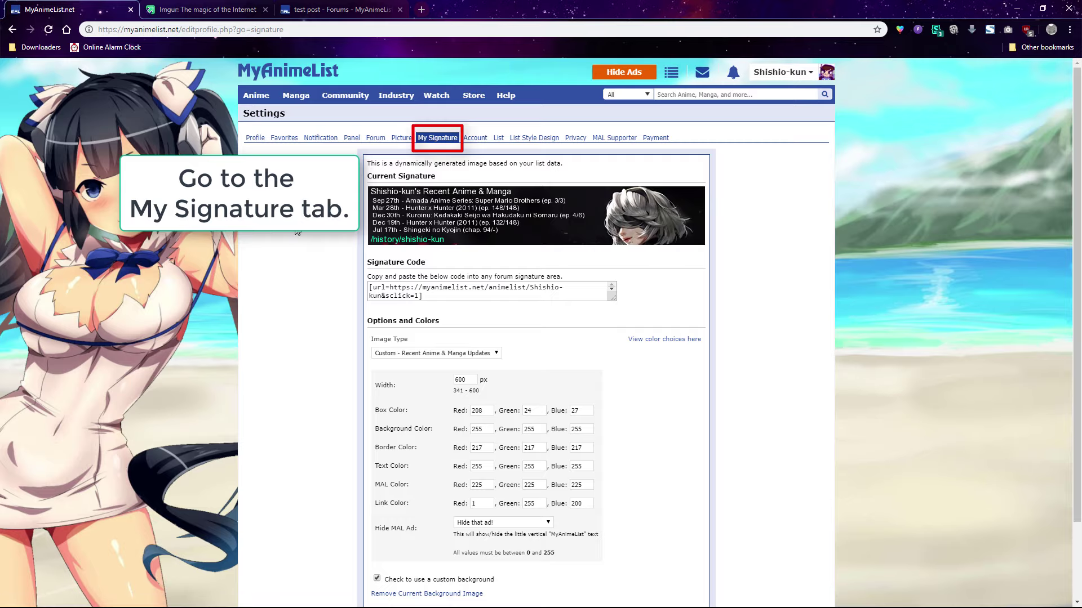
# Remove the old background image, choose persona 5 sig.jpg as the new one, and submit
pyautogui.scroll(-2, 297, 232)
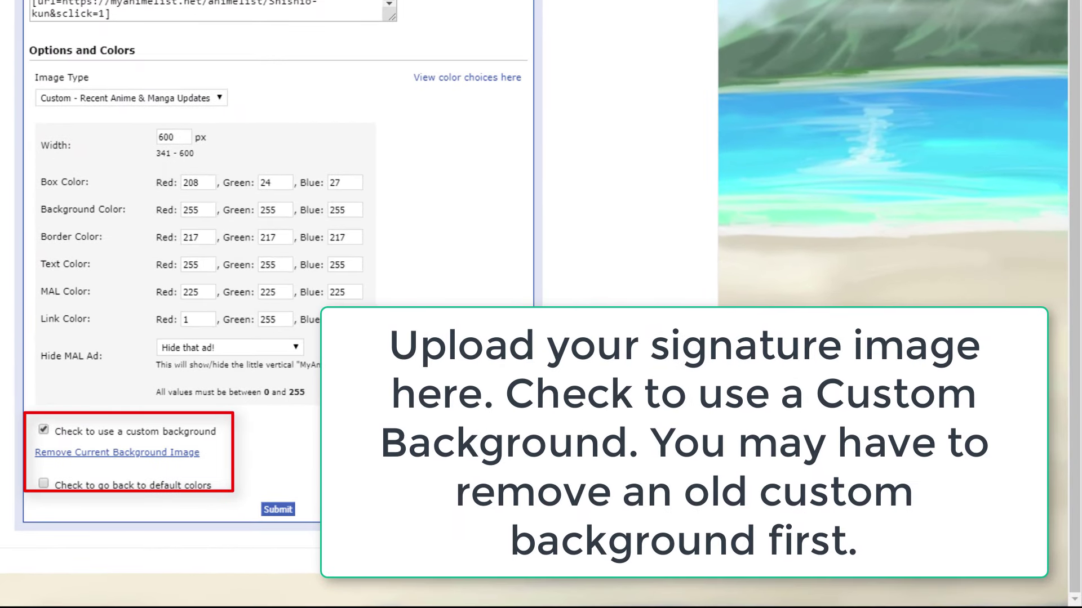
pyautogui.click(117, 452)
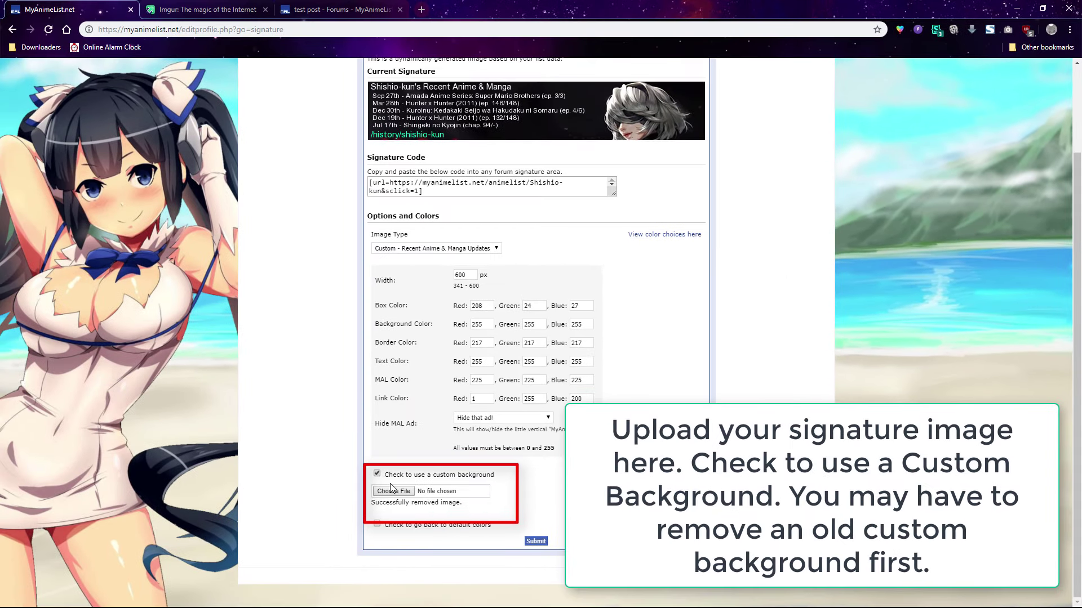
pyautogui.click(390, 488)
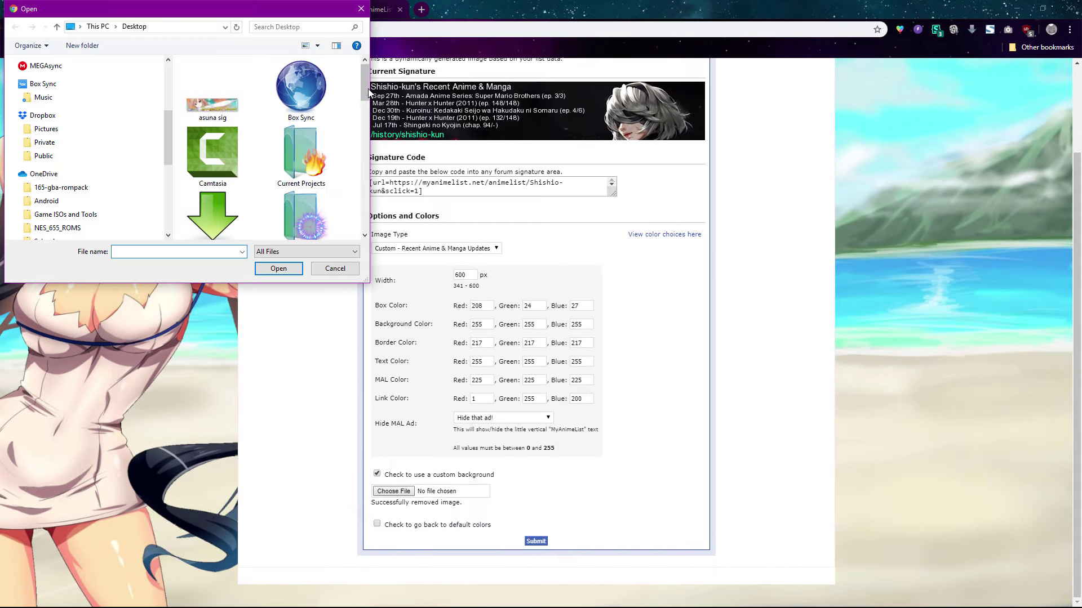
pyautogui.moveTo(364, 90); pyautogui.dragTo(361, 176)
pyautogui.doubleClick(320, 121)
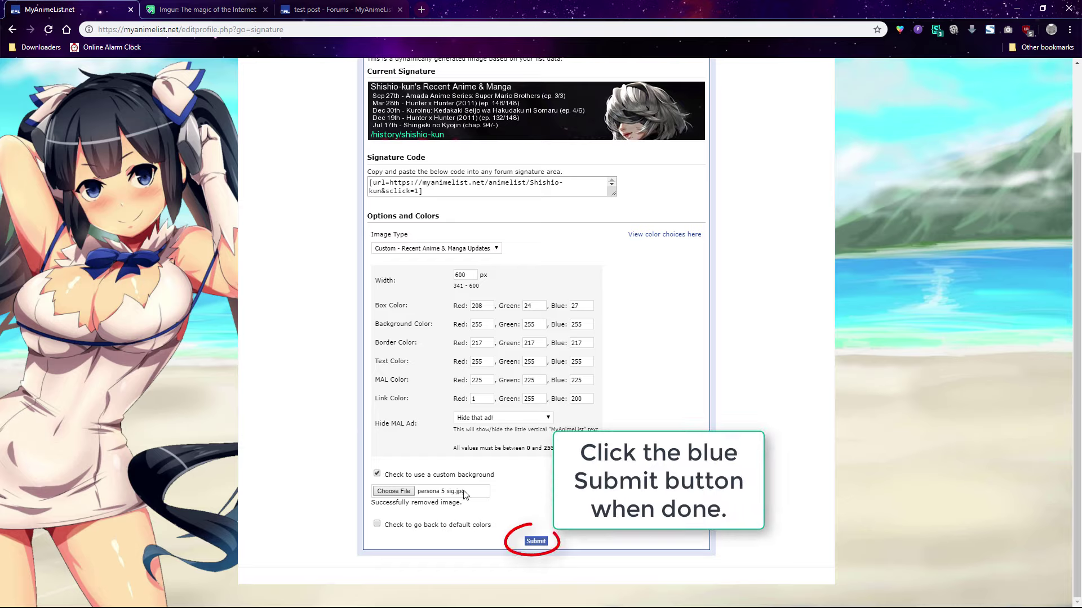
pyautogui.click(536, 542)
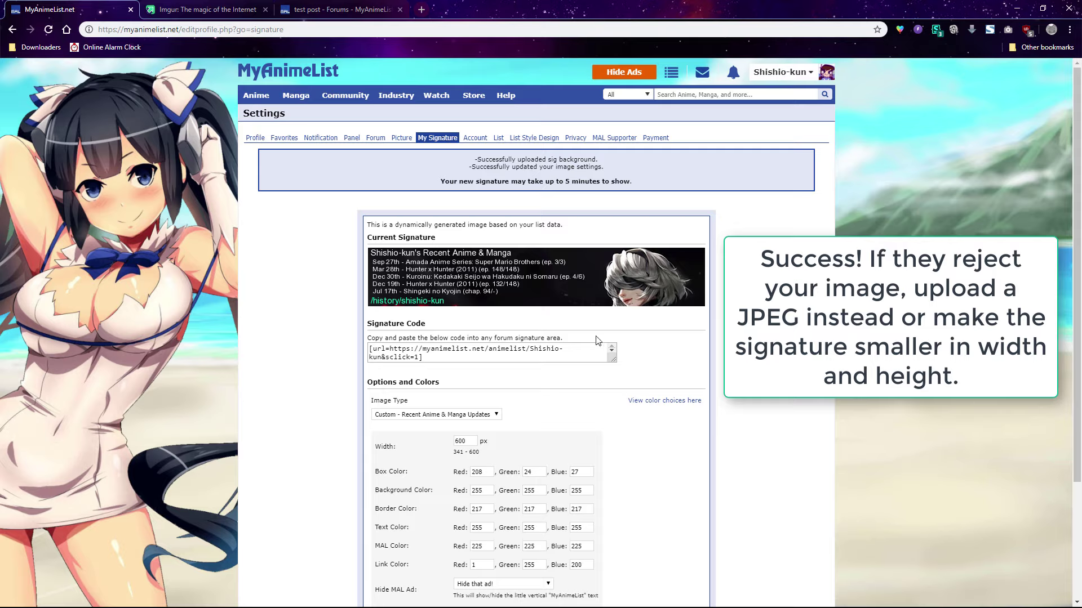
# Copy the full dynamic list Signature Code from the My Signature page
pyautogui.moveTo(613, 359); pyautogui.dragTo(673, 402)
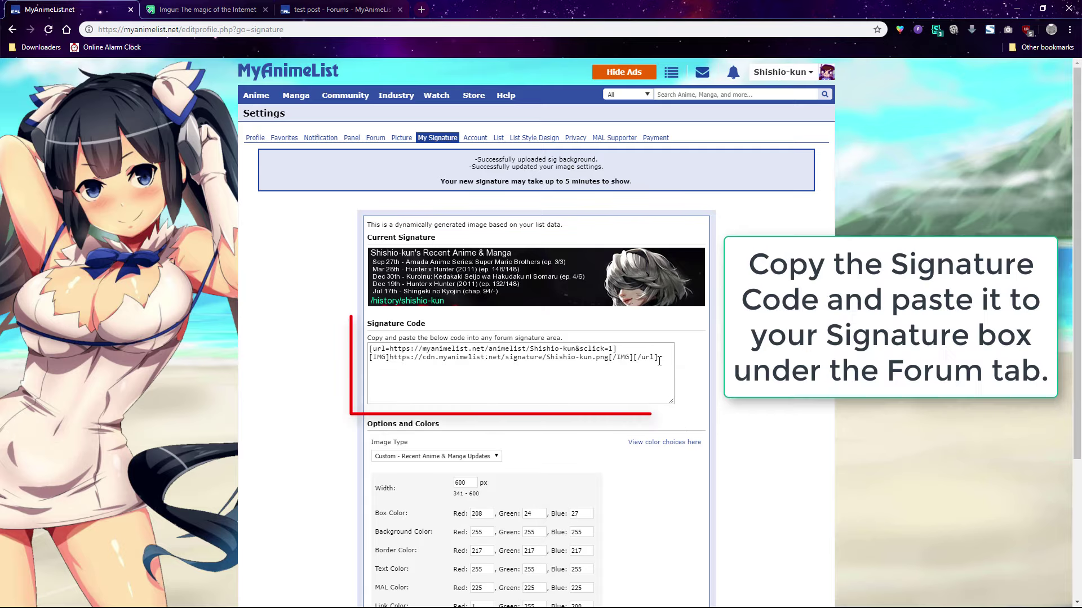
pyautogui.moveTo(658, 357); pyautogui.dragTo(394, 342)
pyautogui.rightClick(408, 354)
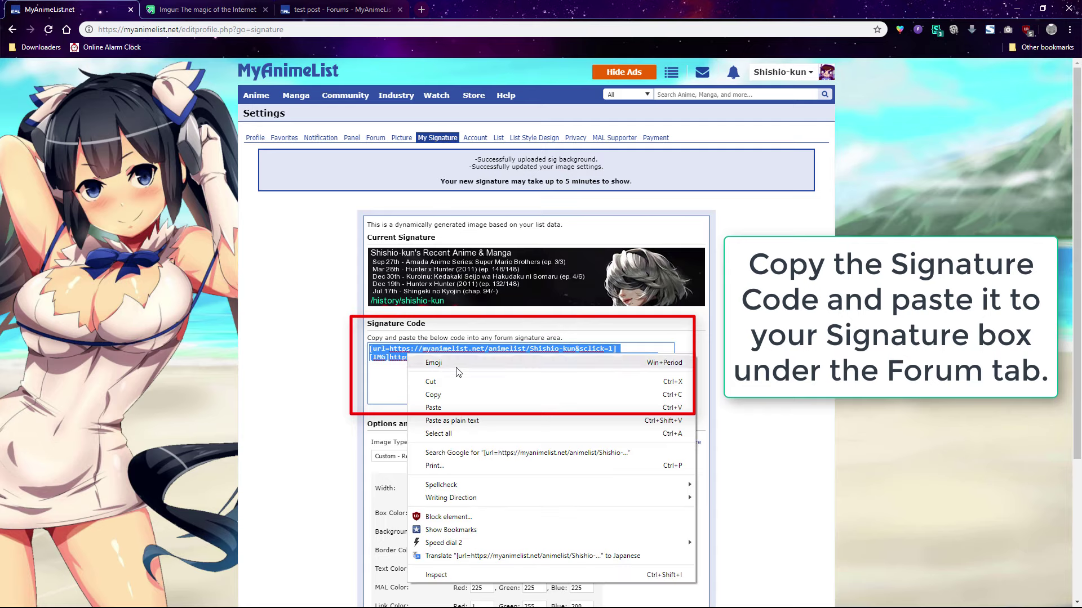
pyautogui.click(428, 395)
pyautogui.click(208, 377)
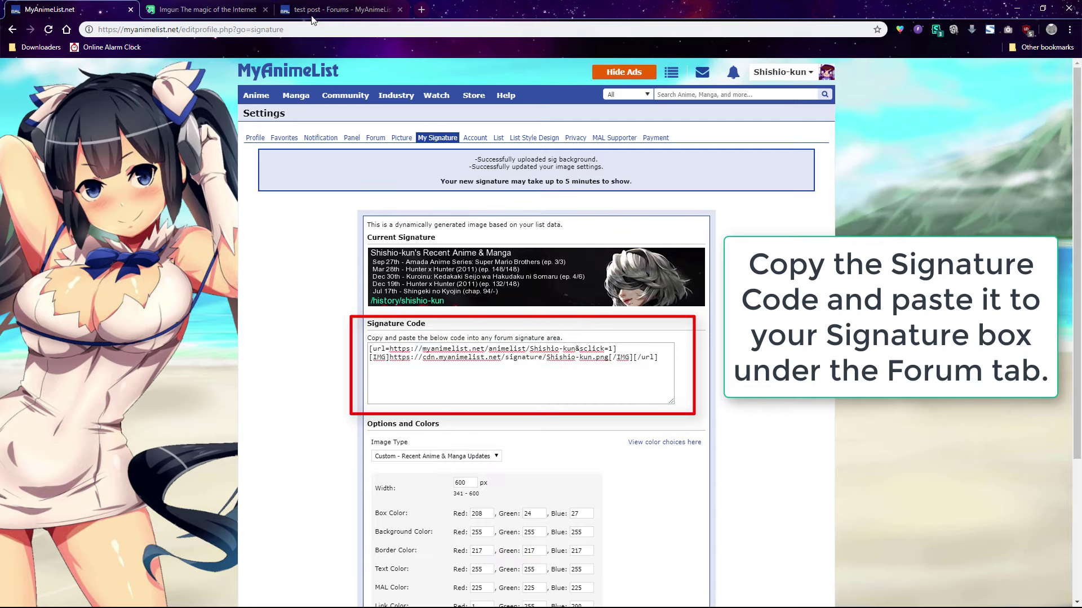
# Replace the Imgur code in the Forum Signature box with the copied code and submit
pyautogui.click(376, 139)
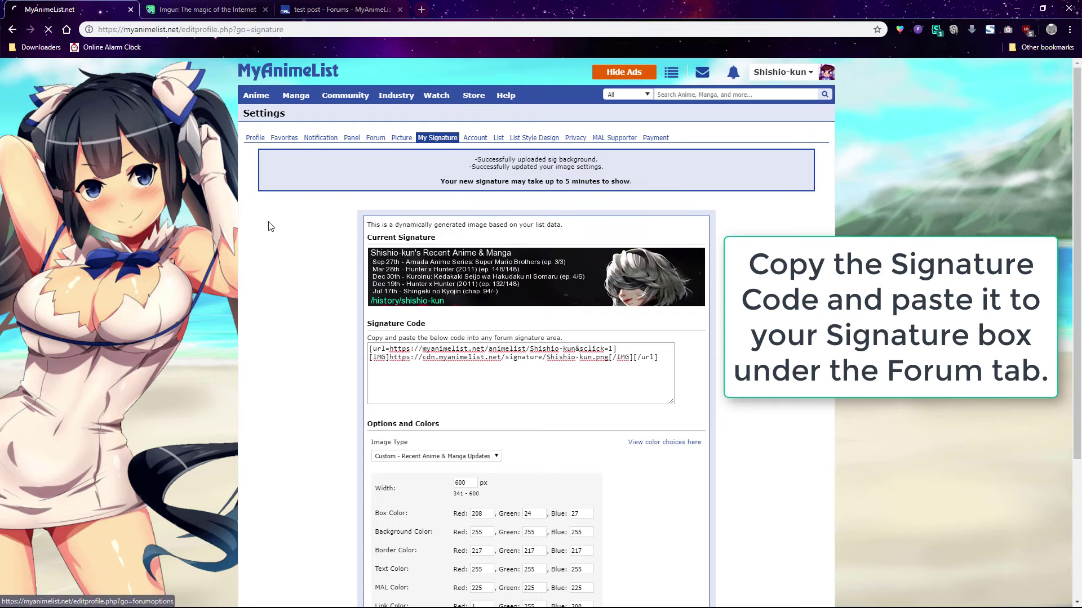
pyautogui.click(338, 484)
pyautogui.hotkey('ctrl', 'a')
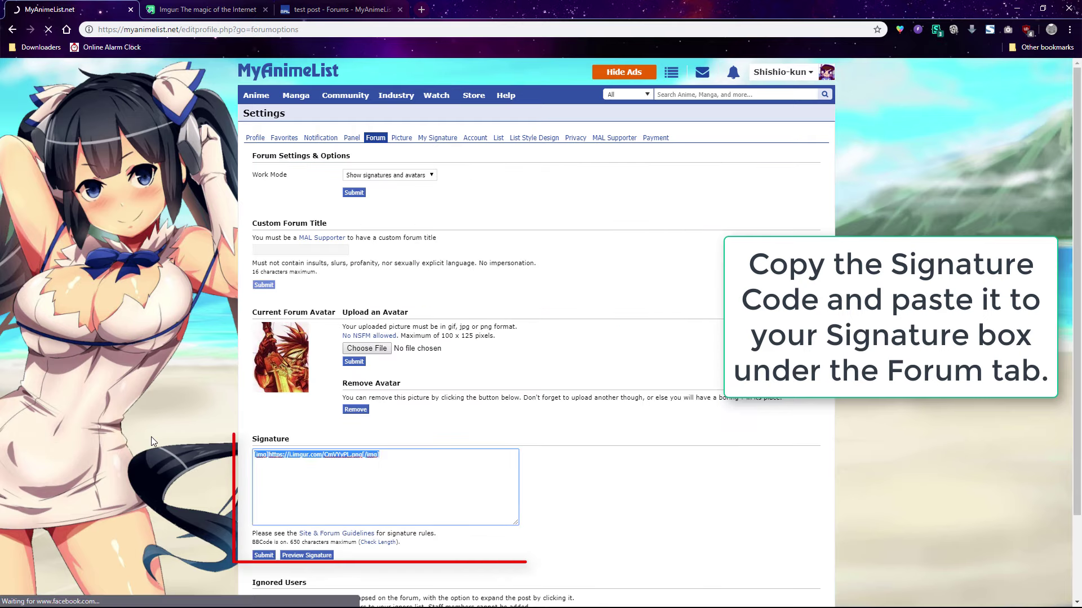
pyautogui.hotkey('ctrl', 'v')
pyautogui.click(266, 555)
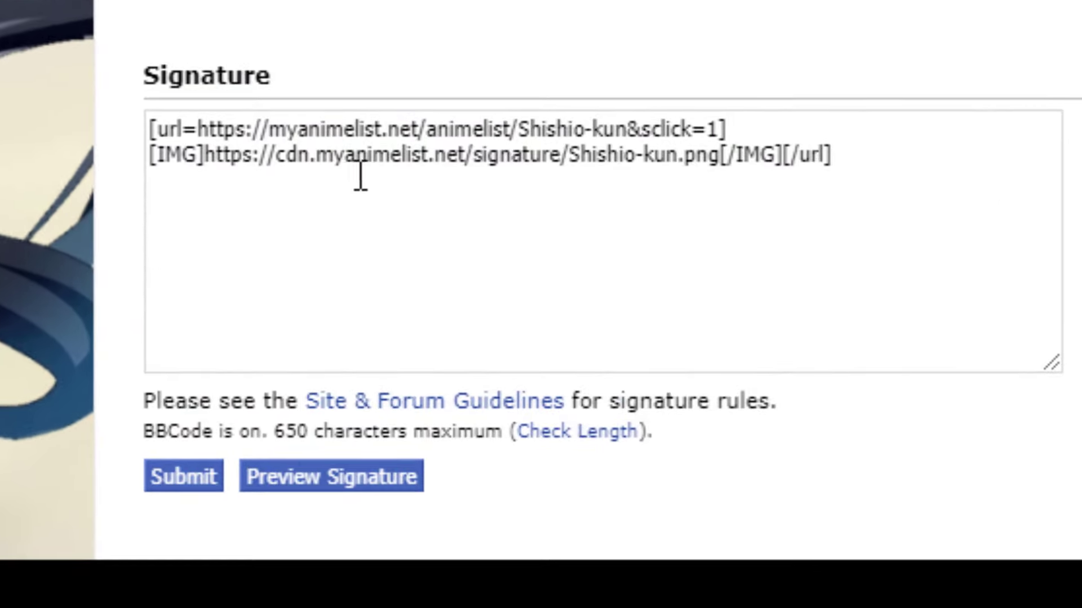
# Add align=right to the signature's IMG tag
pyautogui.click(195, 160)
pyautogui.write('align=')
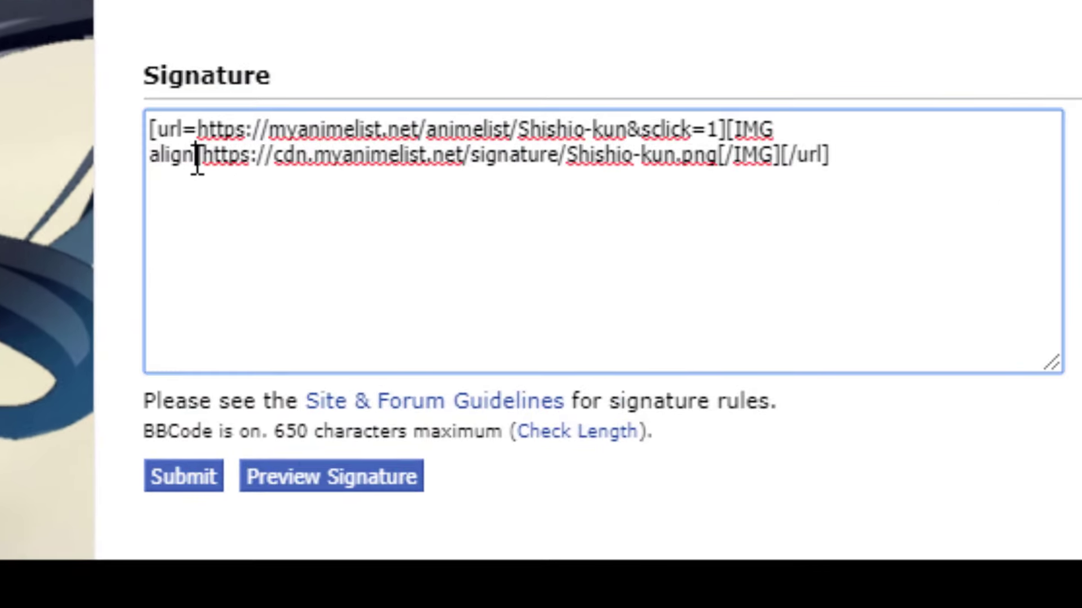
pyautogui.write('-')
pyautogui.press('BackSpace')
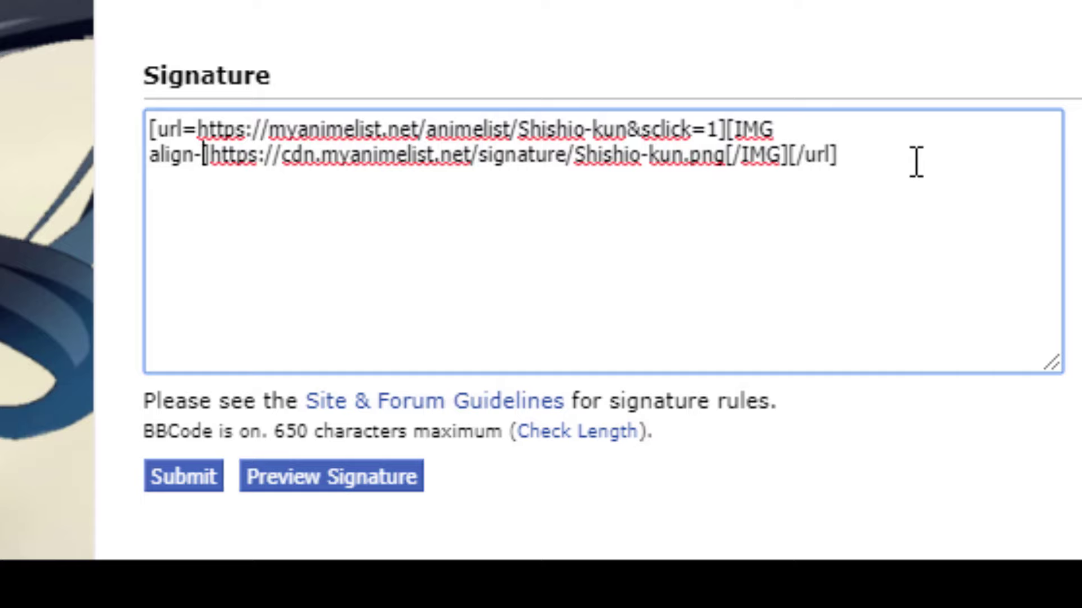
pyautogui.press('BackSpace')
pyautogui.write('=right')
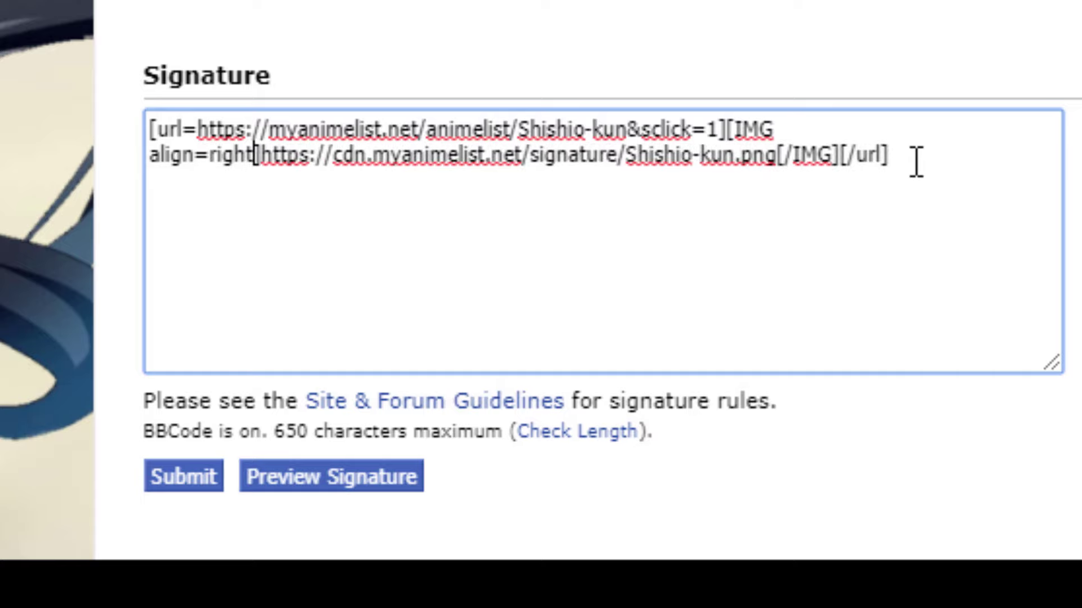
# Append 'text here' lines after the [/url] tag and submit the signature
pyautogui.click(917, 163)
pyautogui.write('text here')
pyautogui.press('Return')
pyautogui.write('text')
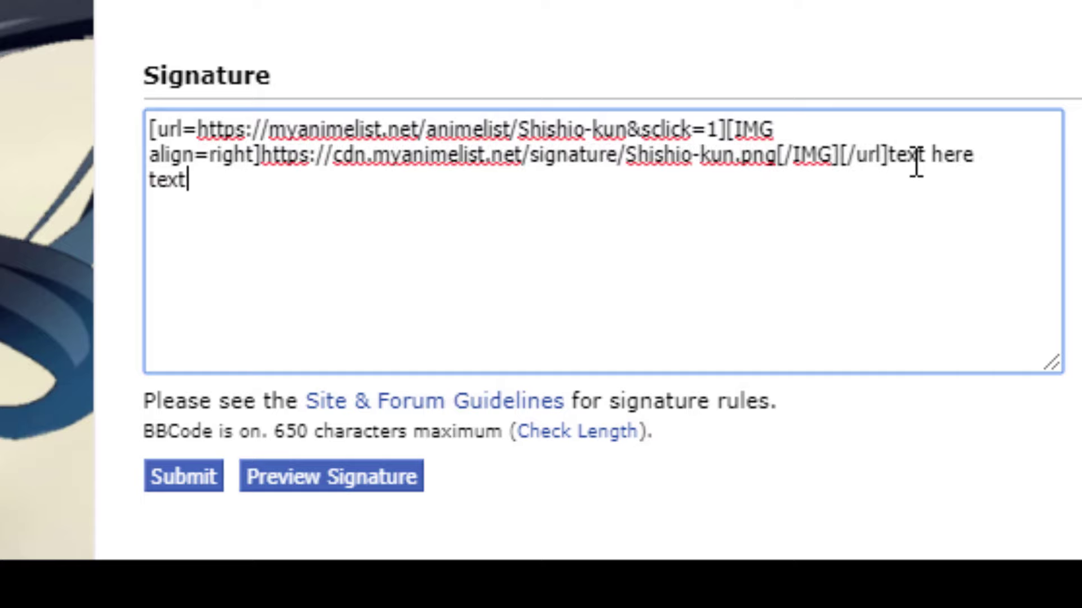
pyautogui.write(' here')
pyautogui.press('Return')
pyautogui.write('text here')
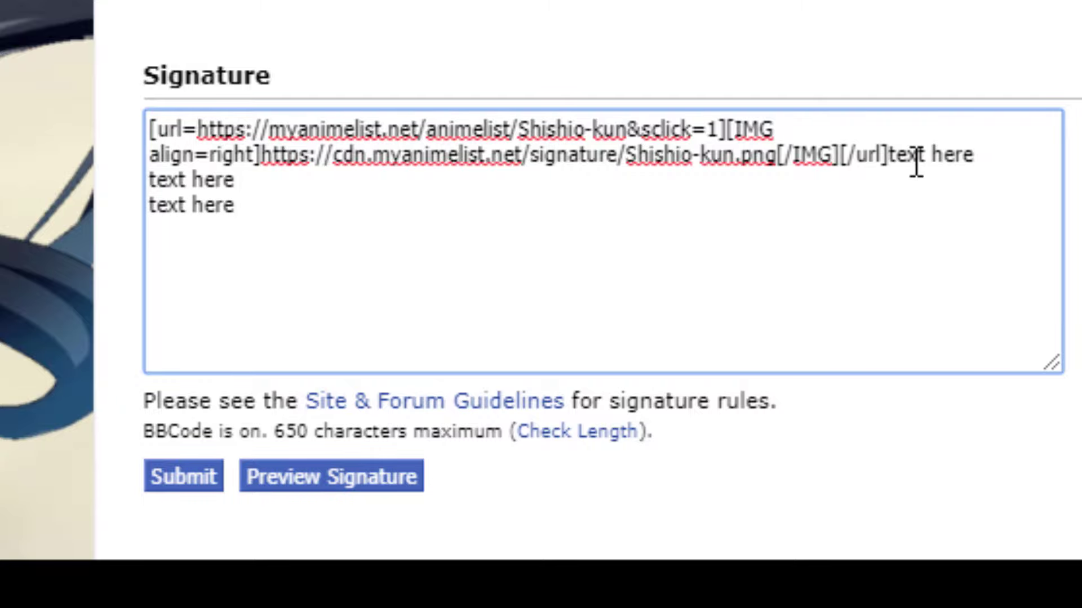
pyautogui.click(179, 479)
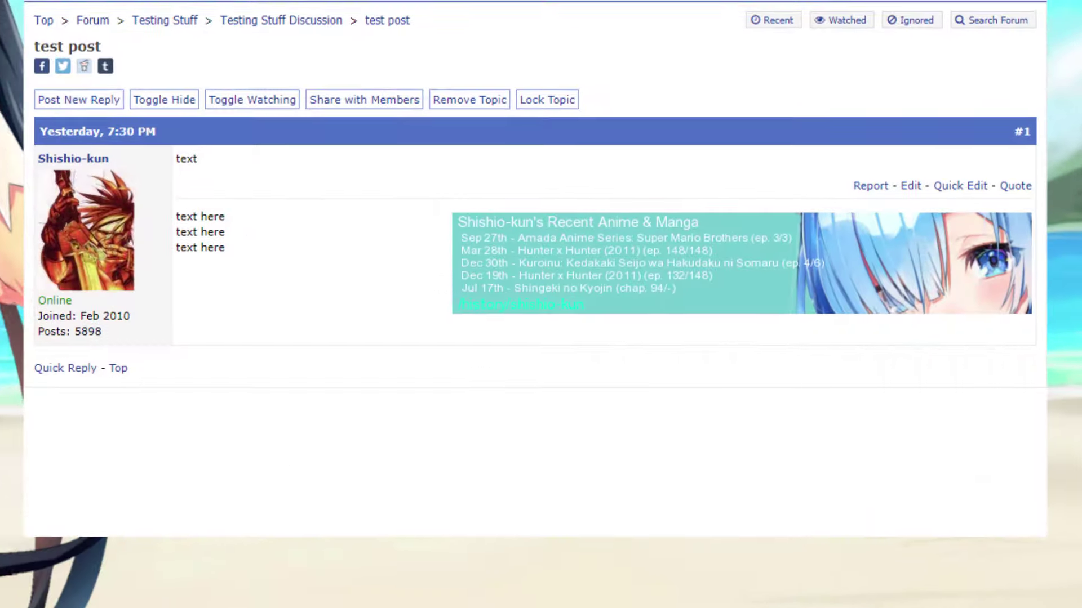